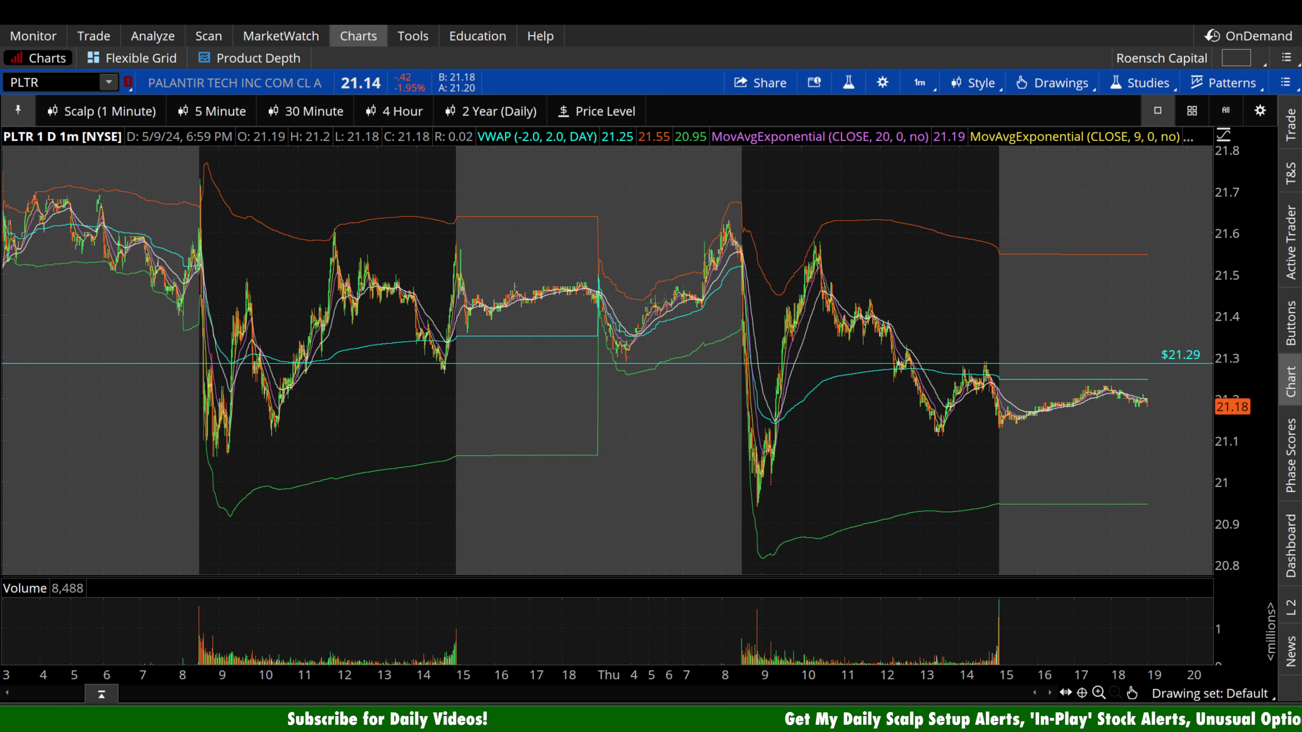
- Switch the PLTR chart from 1-minute to 5-minute candles with Ctrl+2
key("ctrl+2")
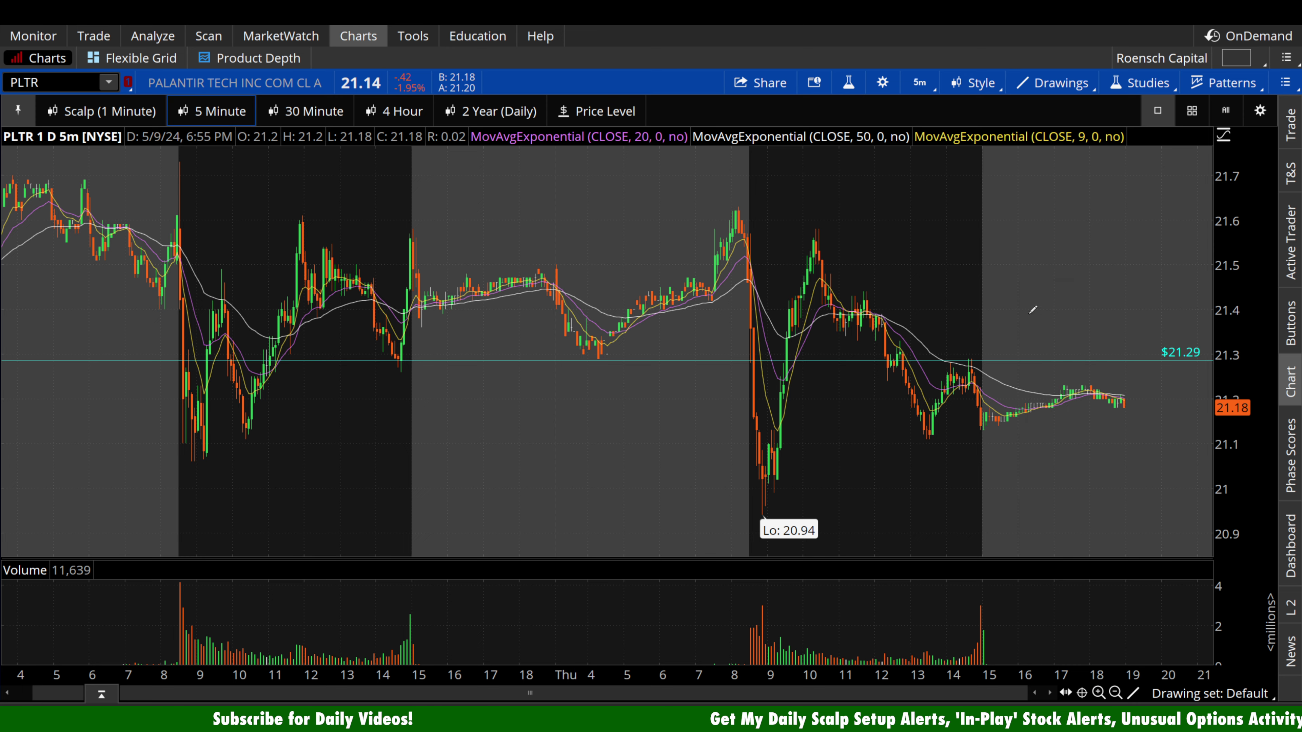
- Zoom the 5-minute chart to Thursday's session and enlarge the volume pane under a shorter price chart
mouse_move(1031, 310)
left_mouse_down()
mouse_move(842, 310)
mouse_move(862, 301)
left_mouse_up()
right_click(895, 313)
left_click(906, 328)
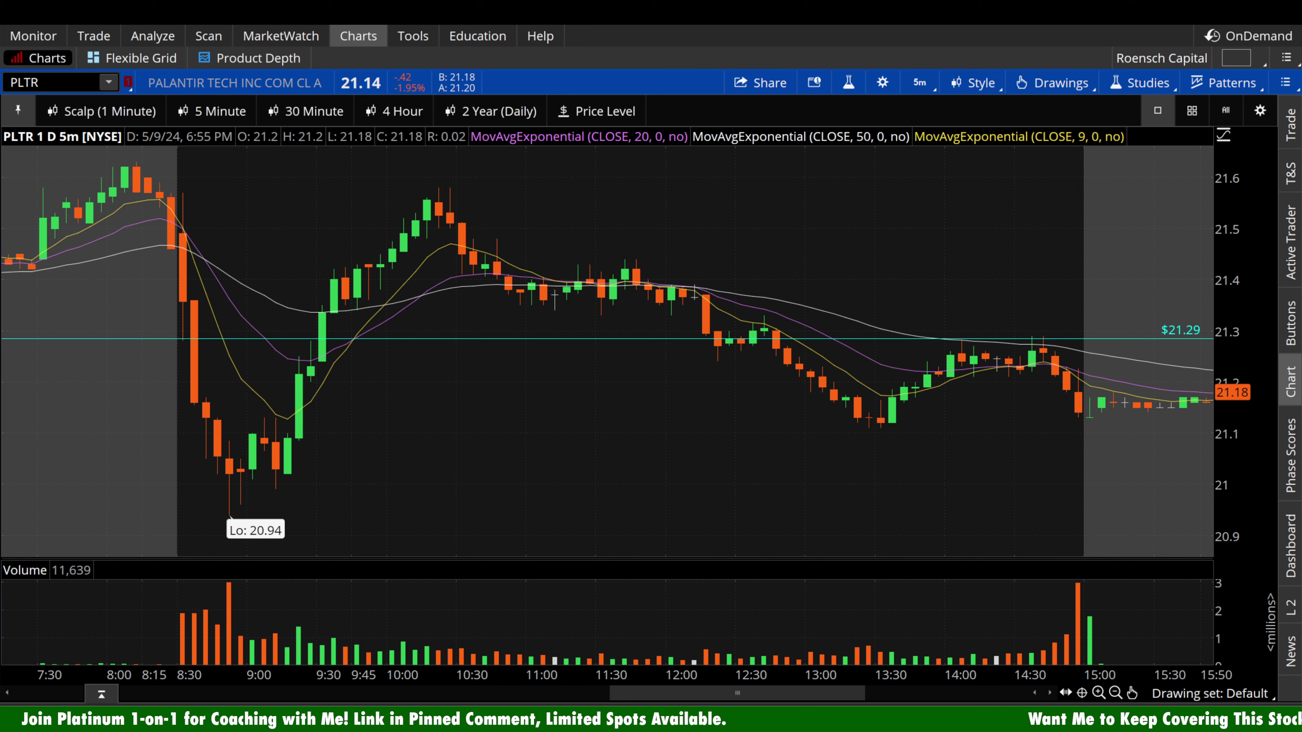
left_click_drag(627, 561, 615, 175)
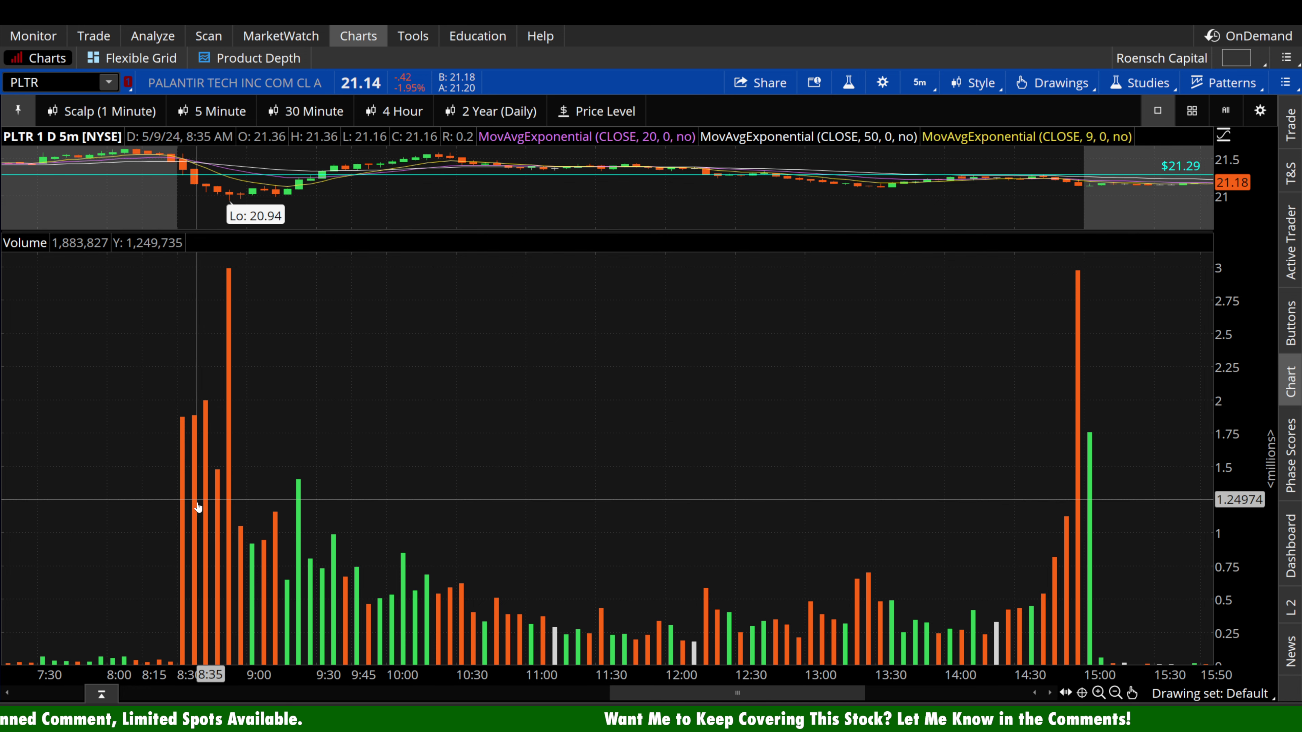
middle_click(474, 385)
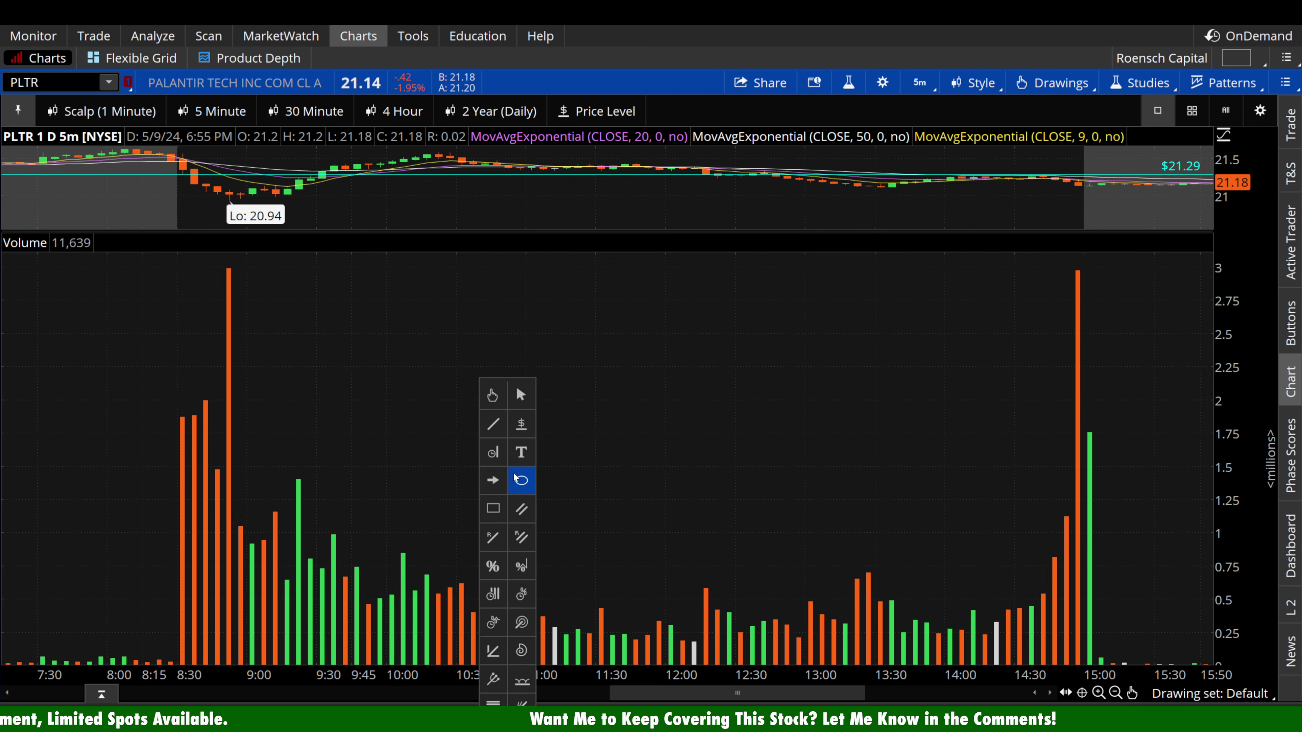
left_click(518, 483)
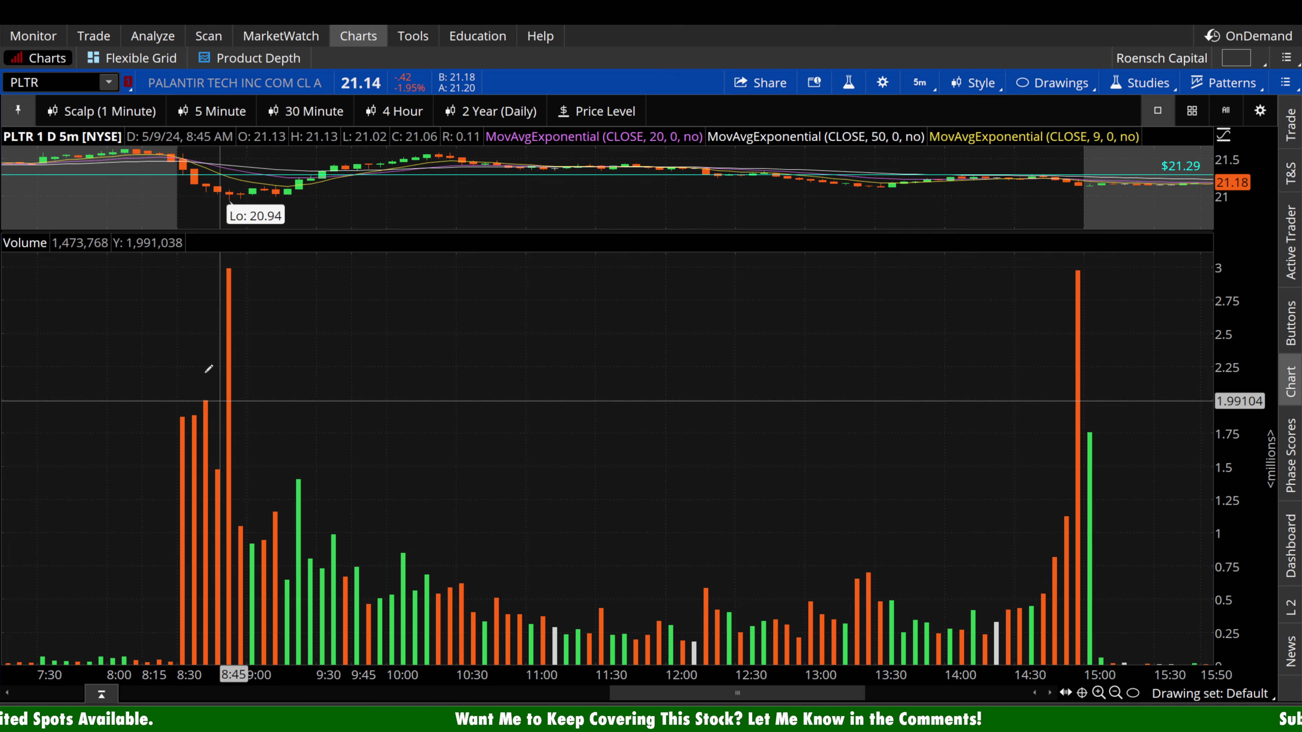
left_click(100, 259)
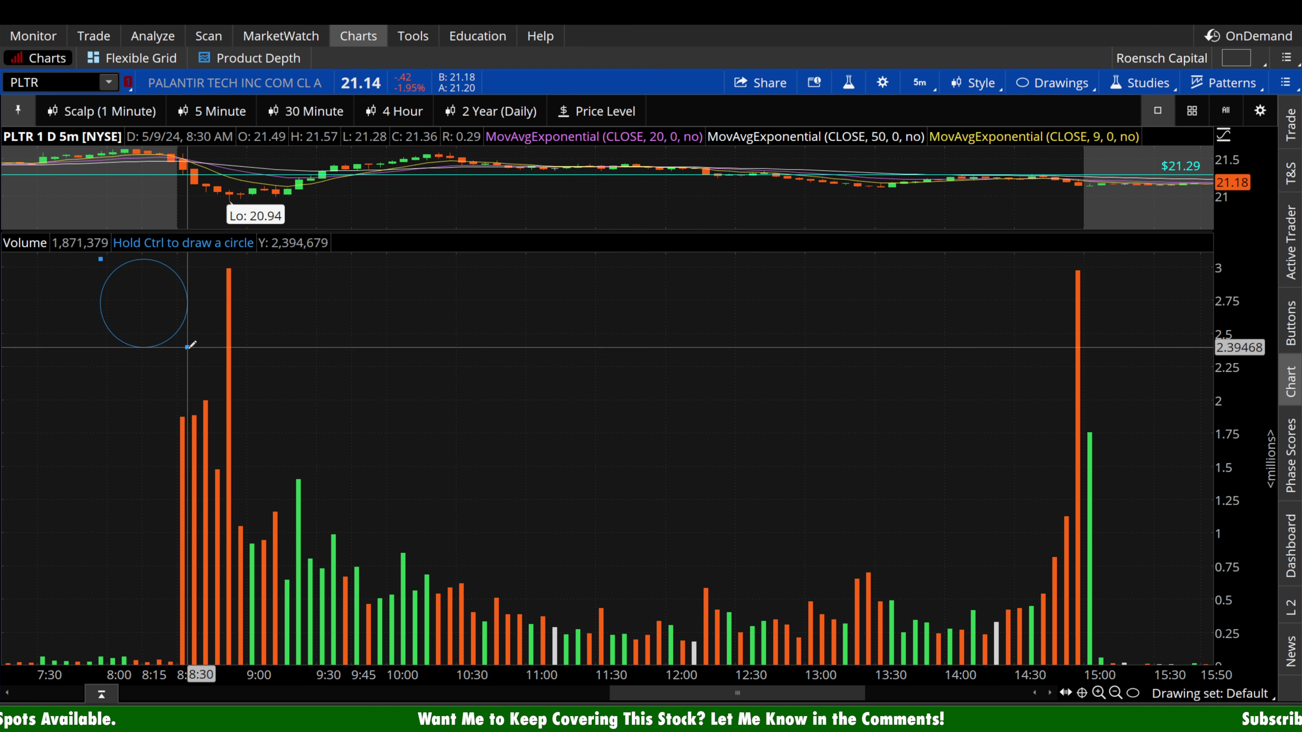
left_click(283, 498)
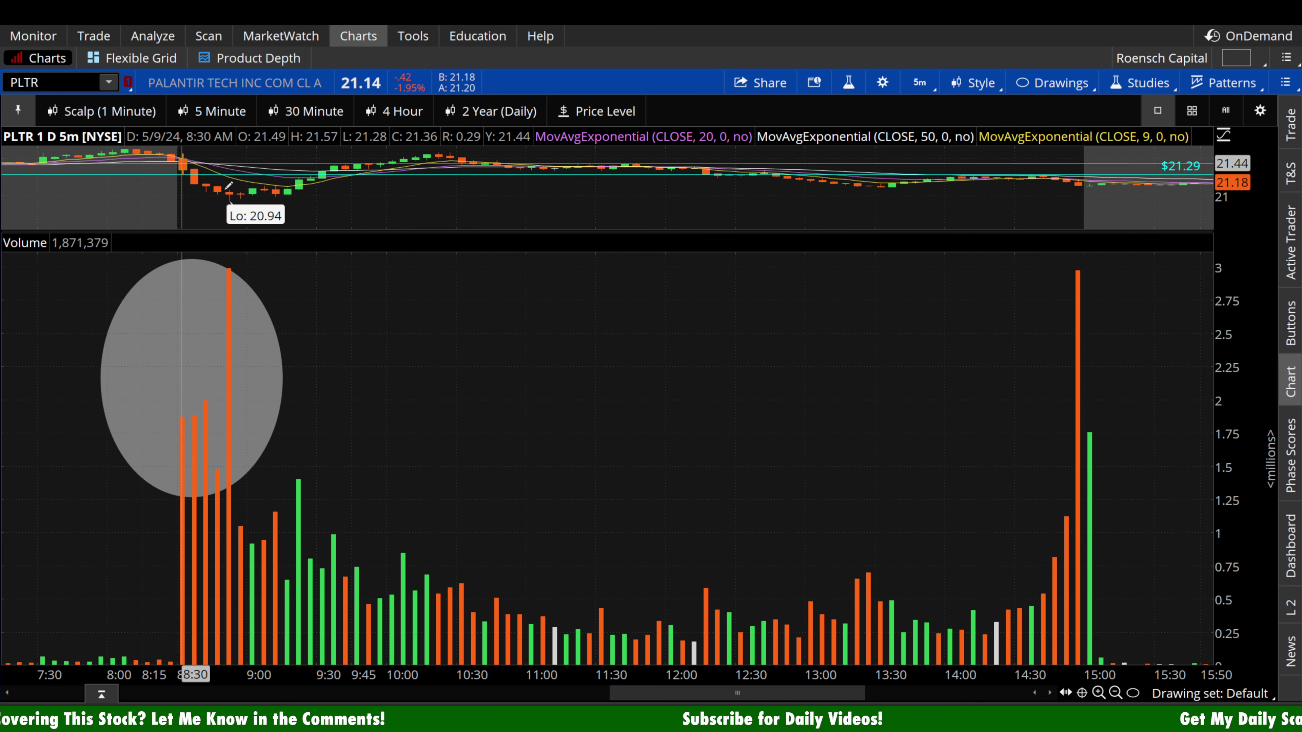
right_click(308, 313)
left_click(319, 314)
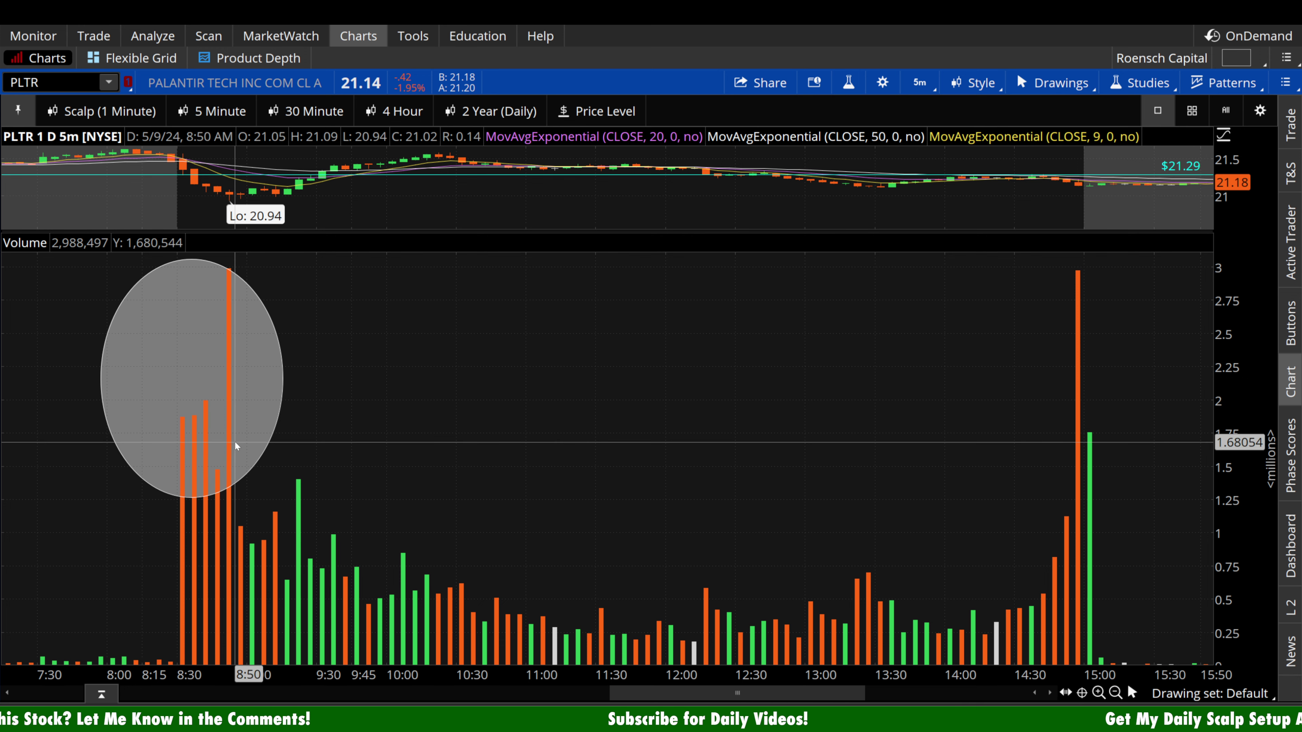
mouse_move(243, 415)
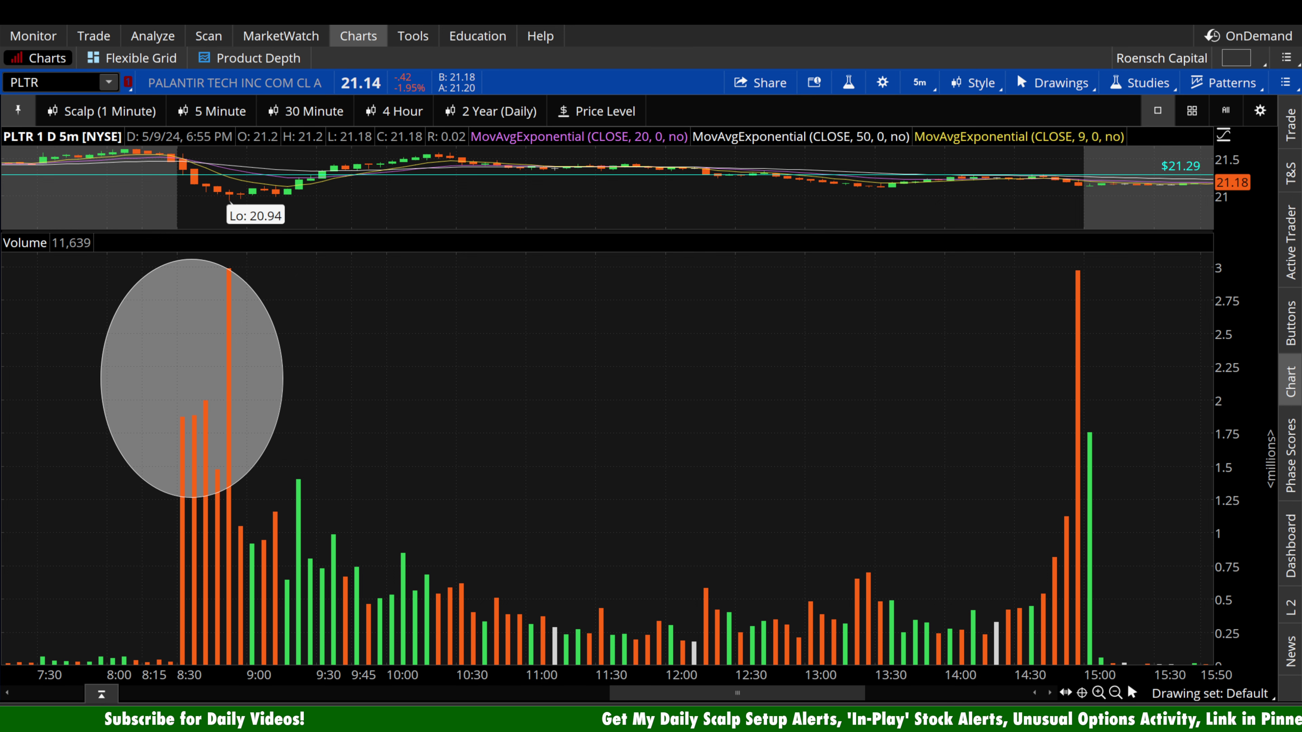
left_click(258, 378)
key("Delete")
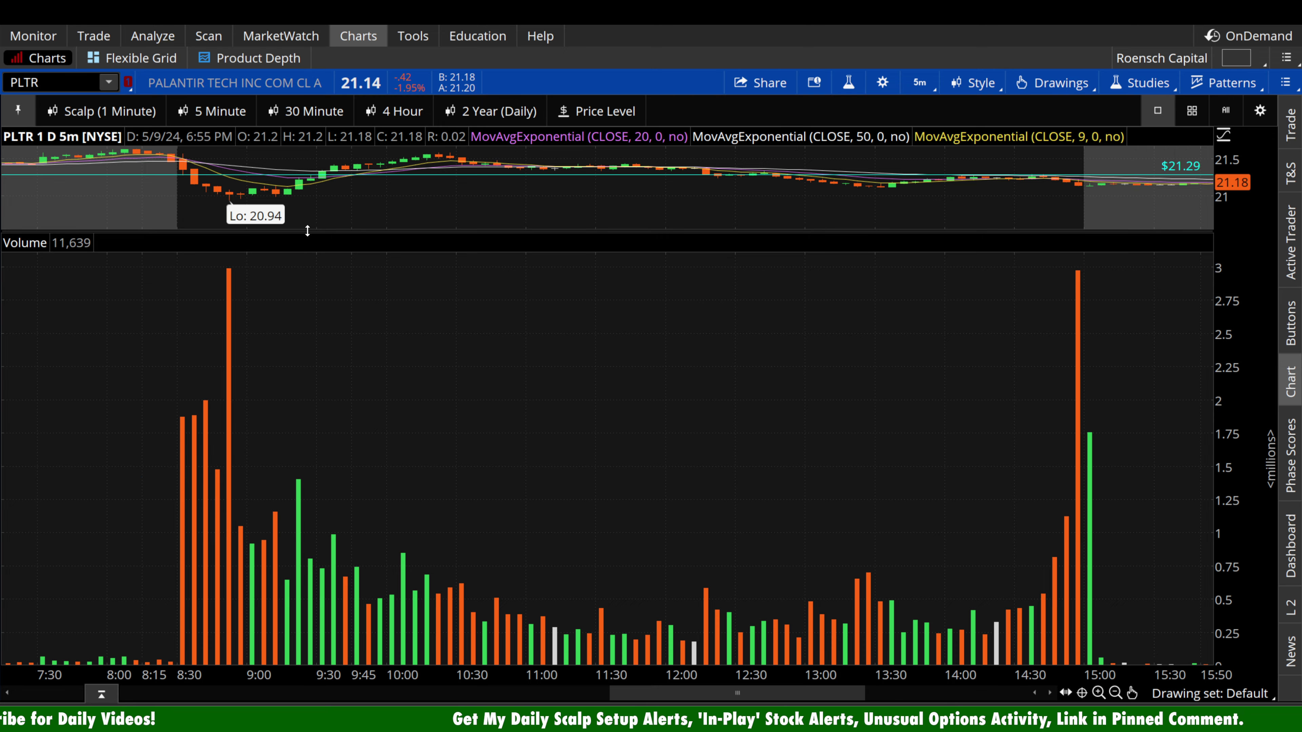
left_click_drag(308, 234, 225, 556)
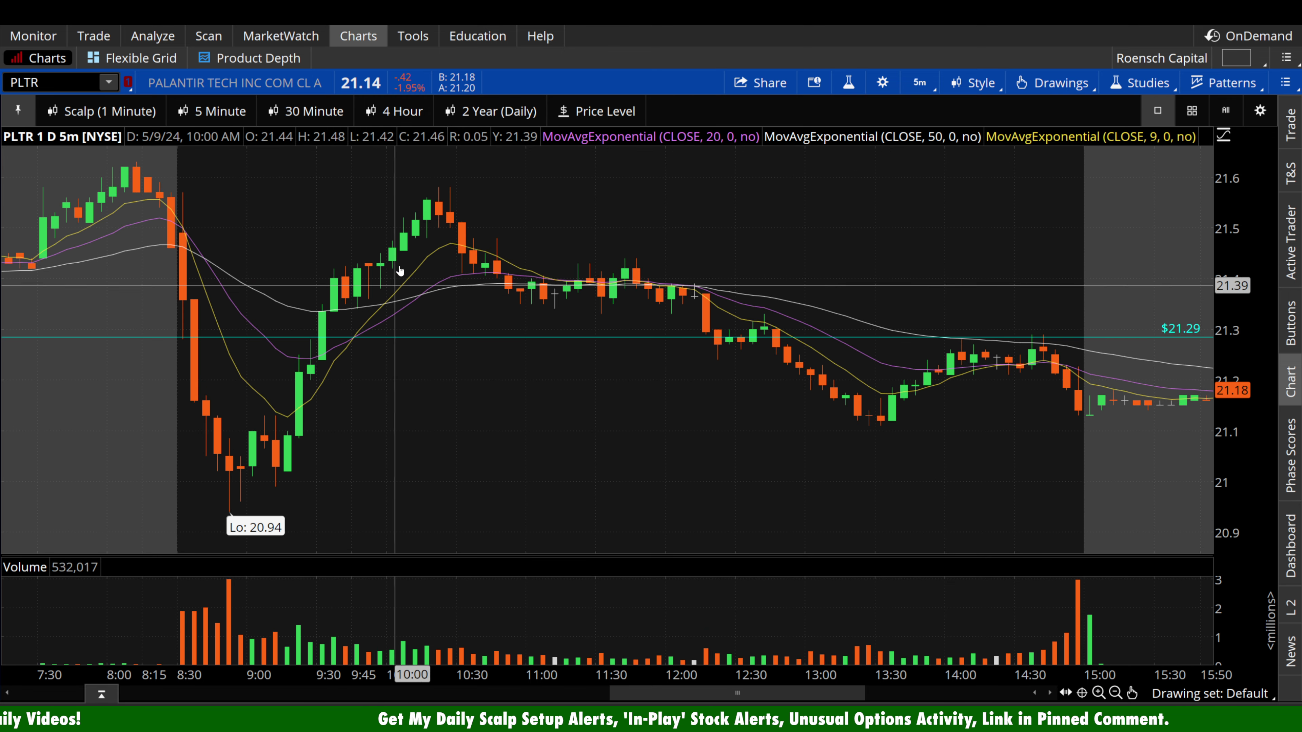
left_click_drag(409, 555, 426, 123)
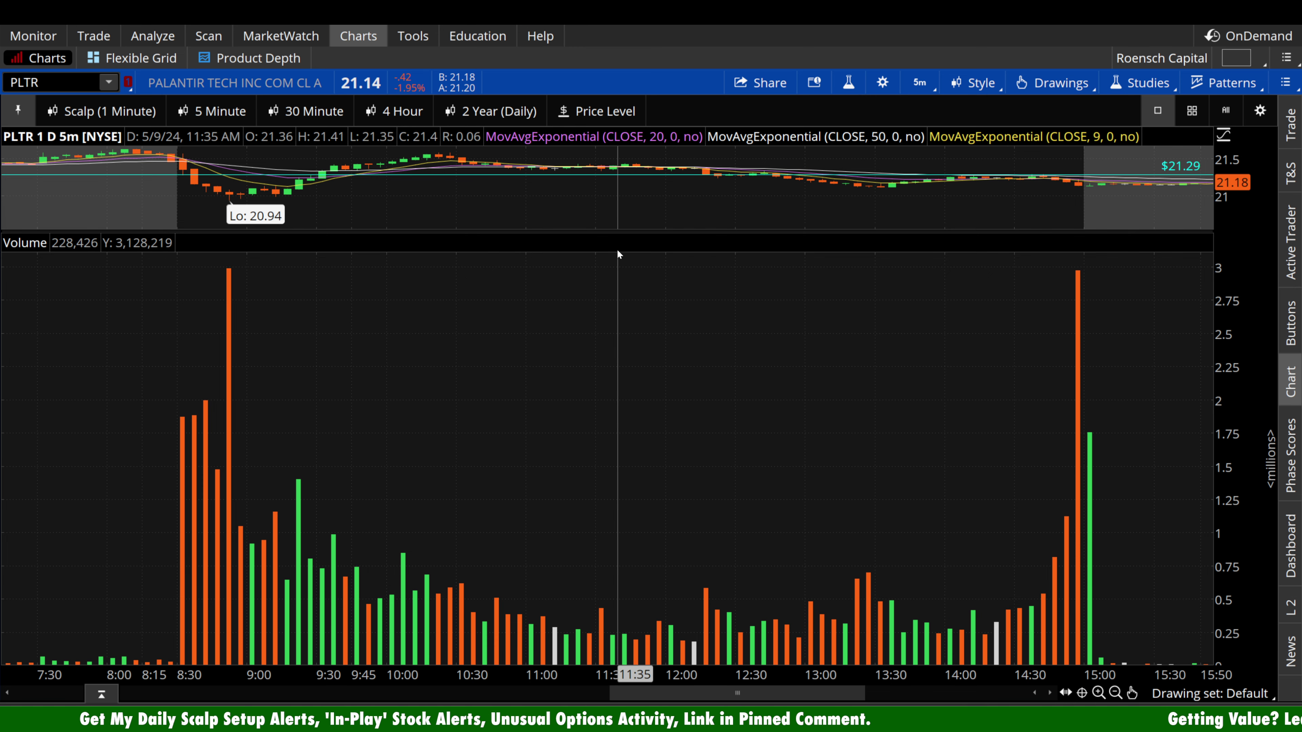
left_click_drag(619, 234, 623, 592)
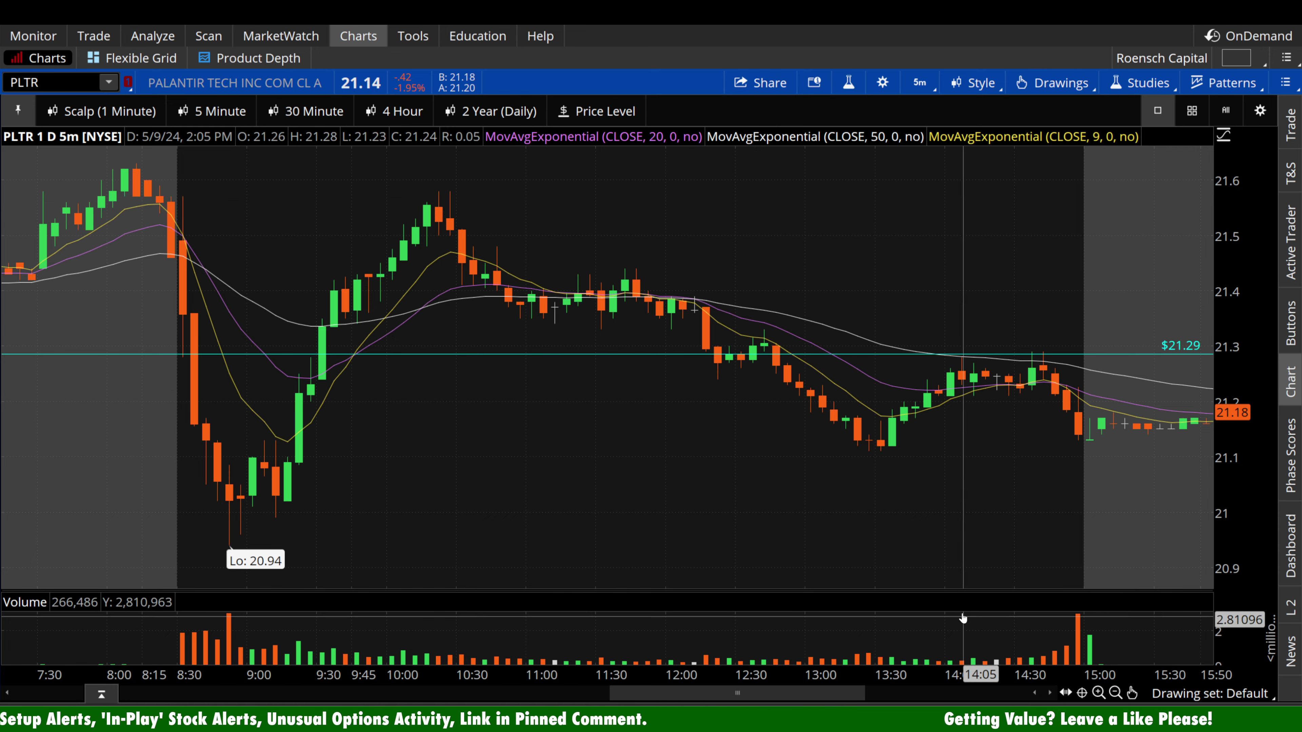
left_click_drag(962, 591, 951, 140)
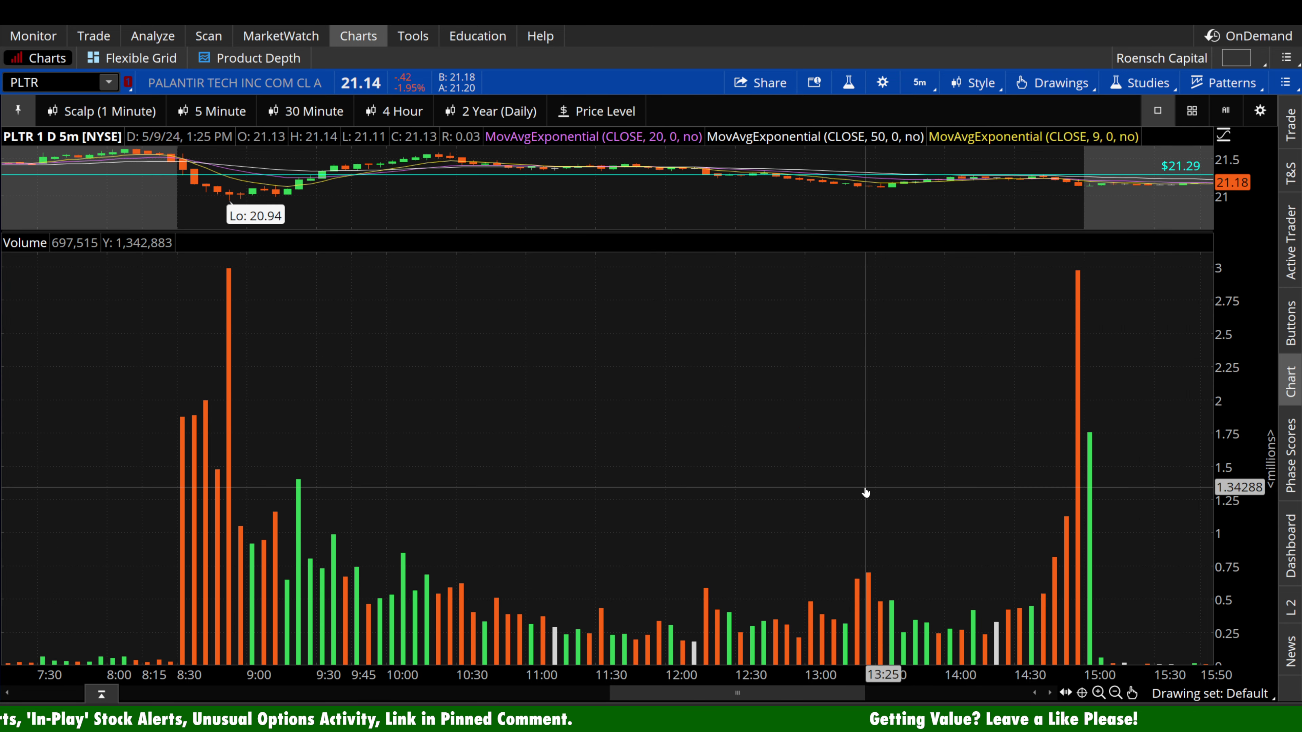
right_click(861, 510)
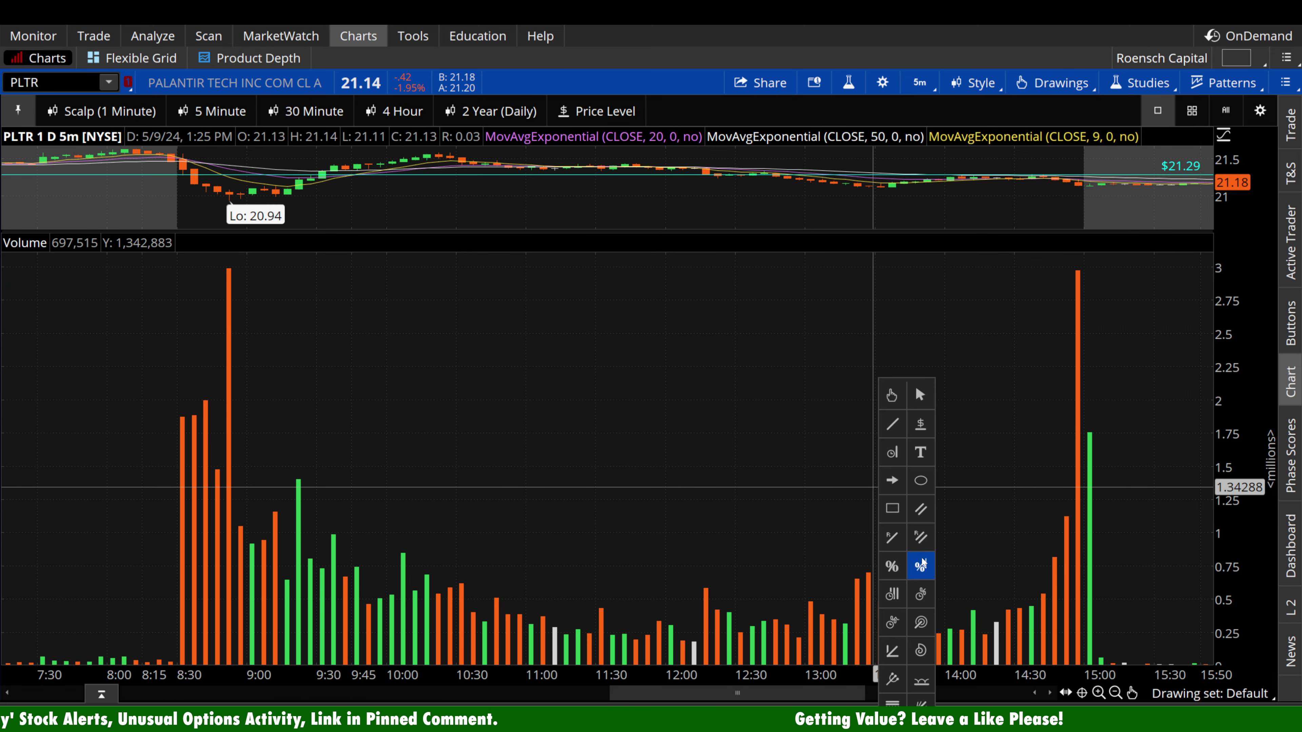
left_click(921, 509)
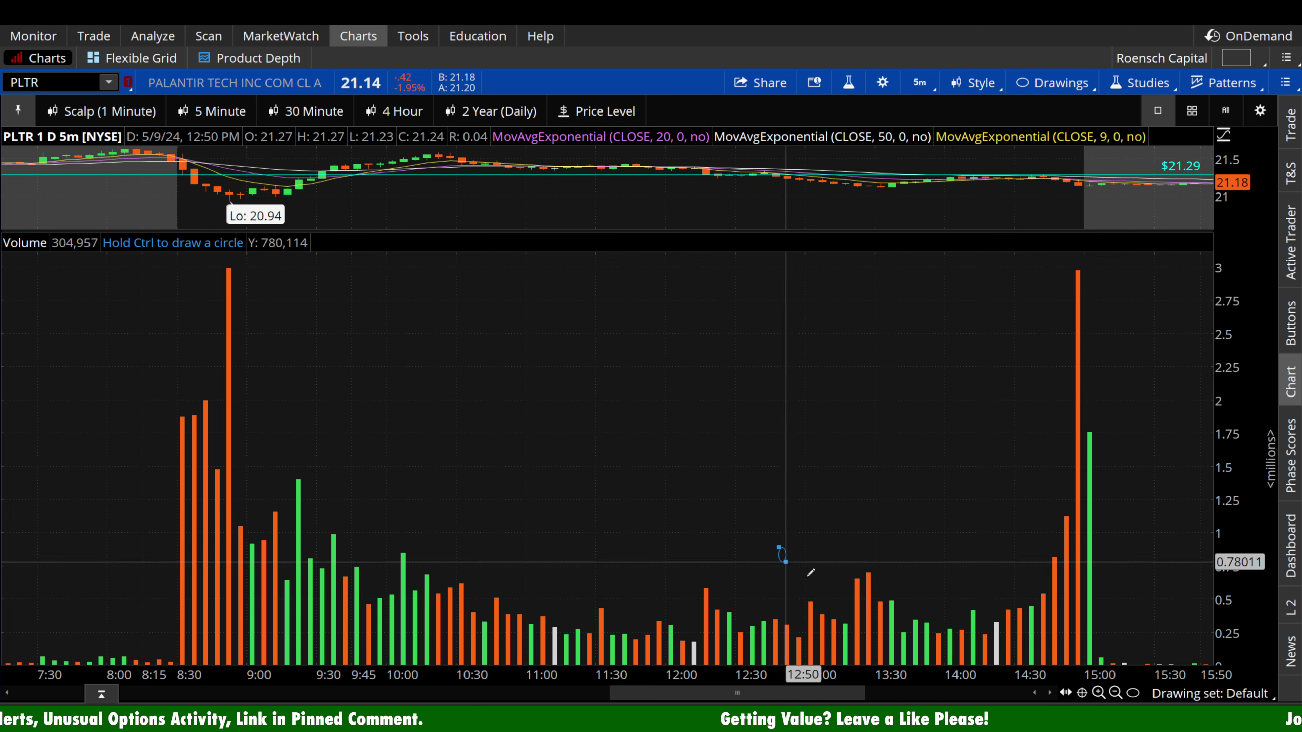
left_click(829, 598)
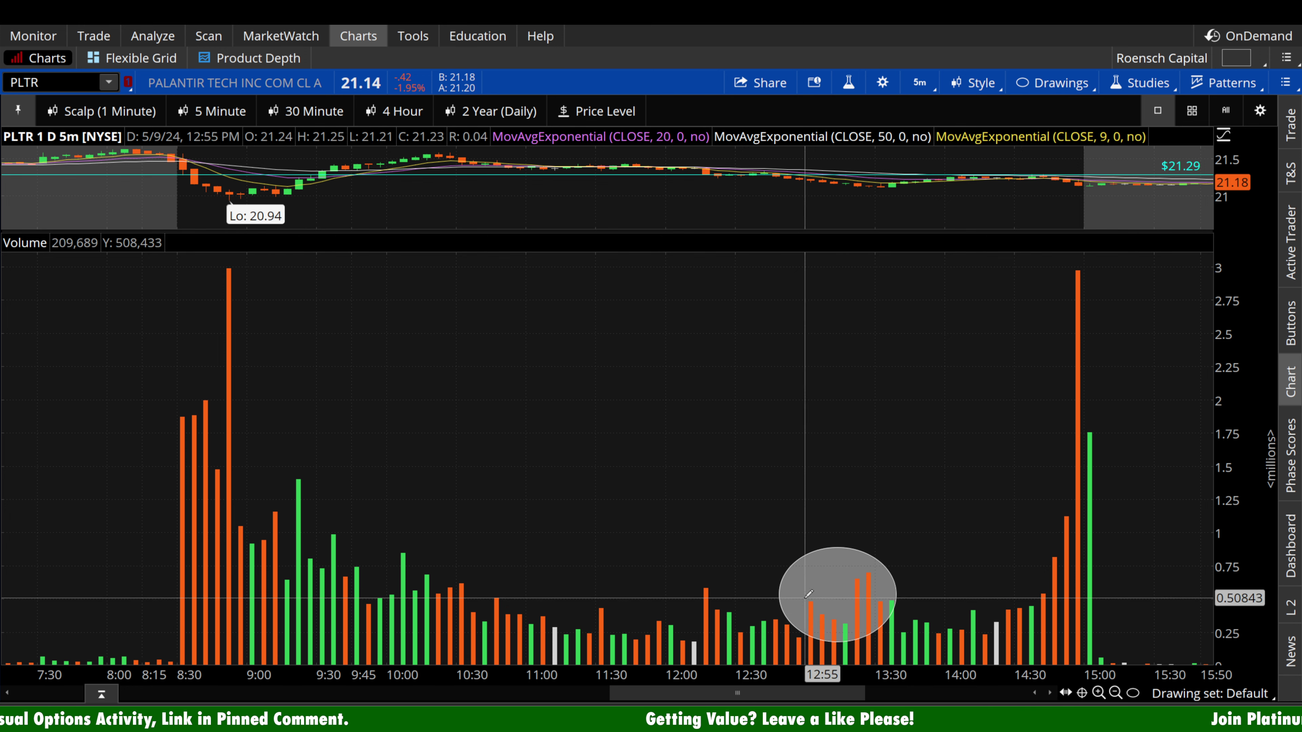
right_click(887, 410)
left_click(887, 396)
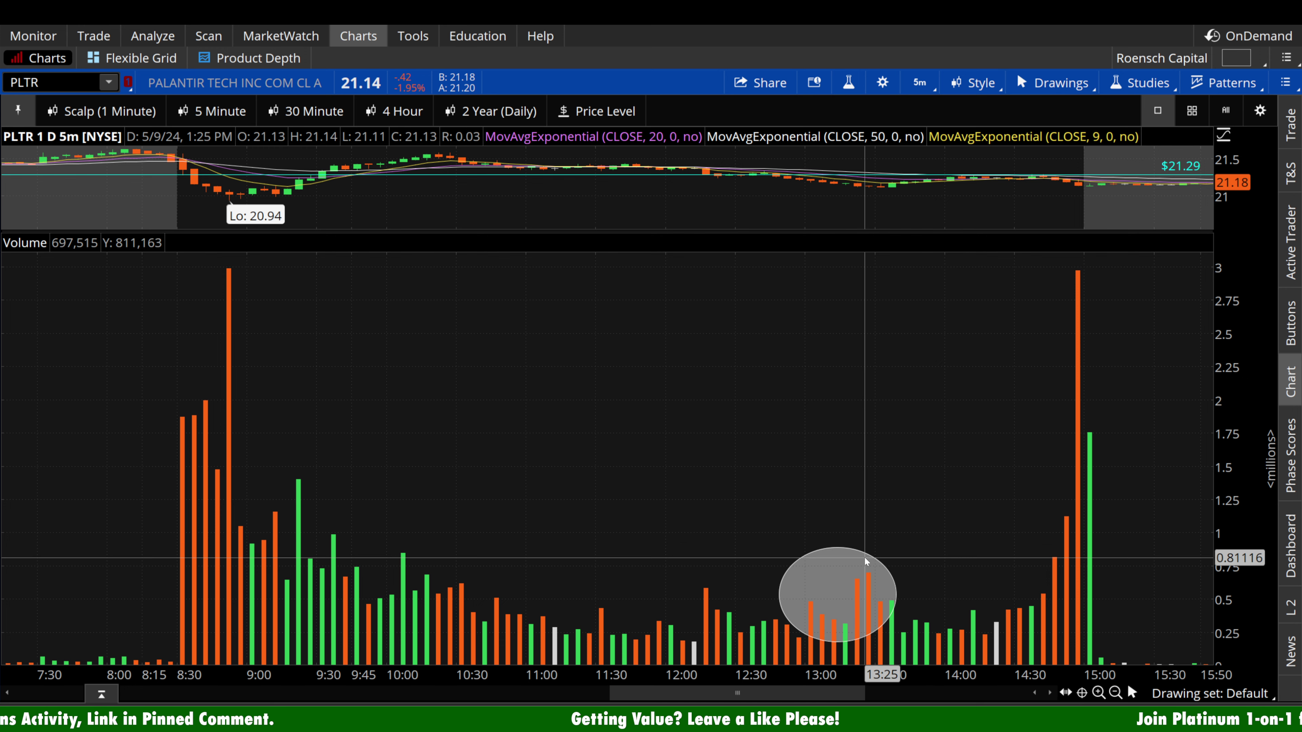
key("Escape")
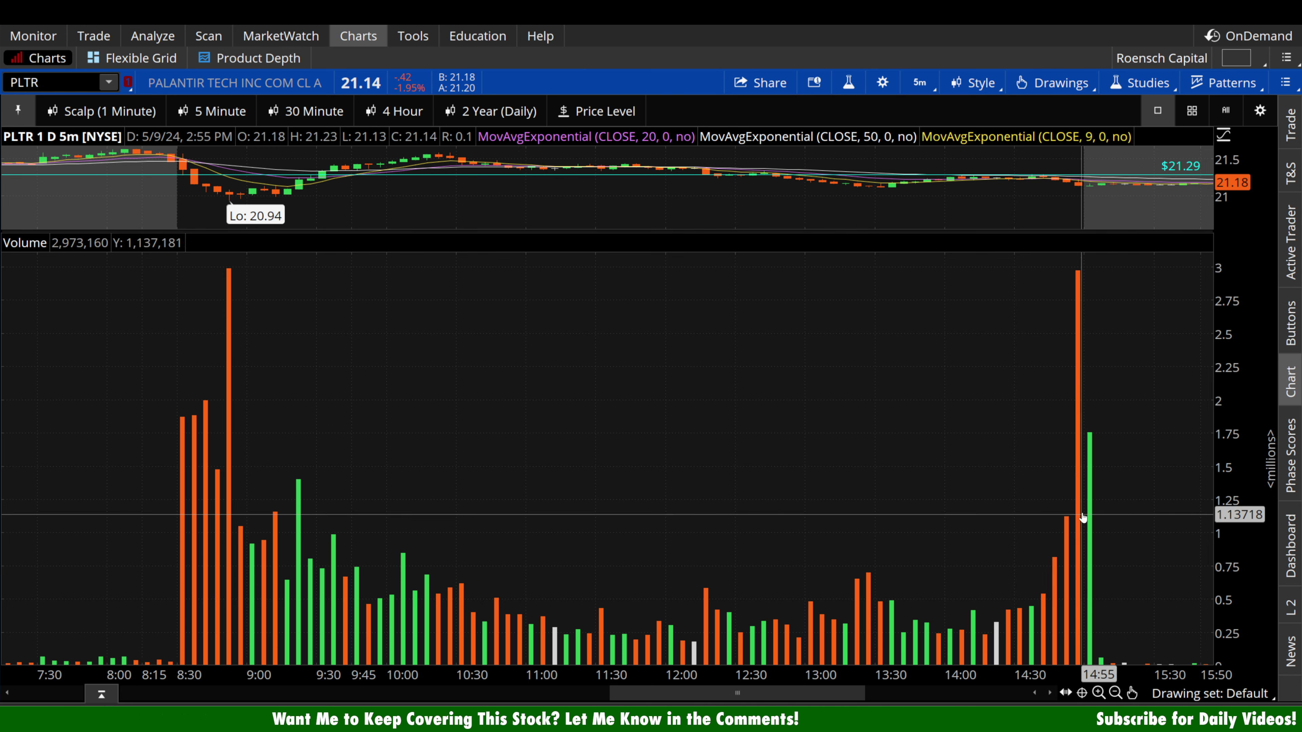
left_click_drag(1087, 232, 1089, 595)
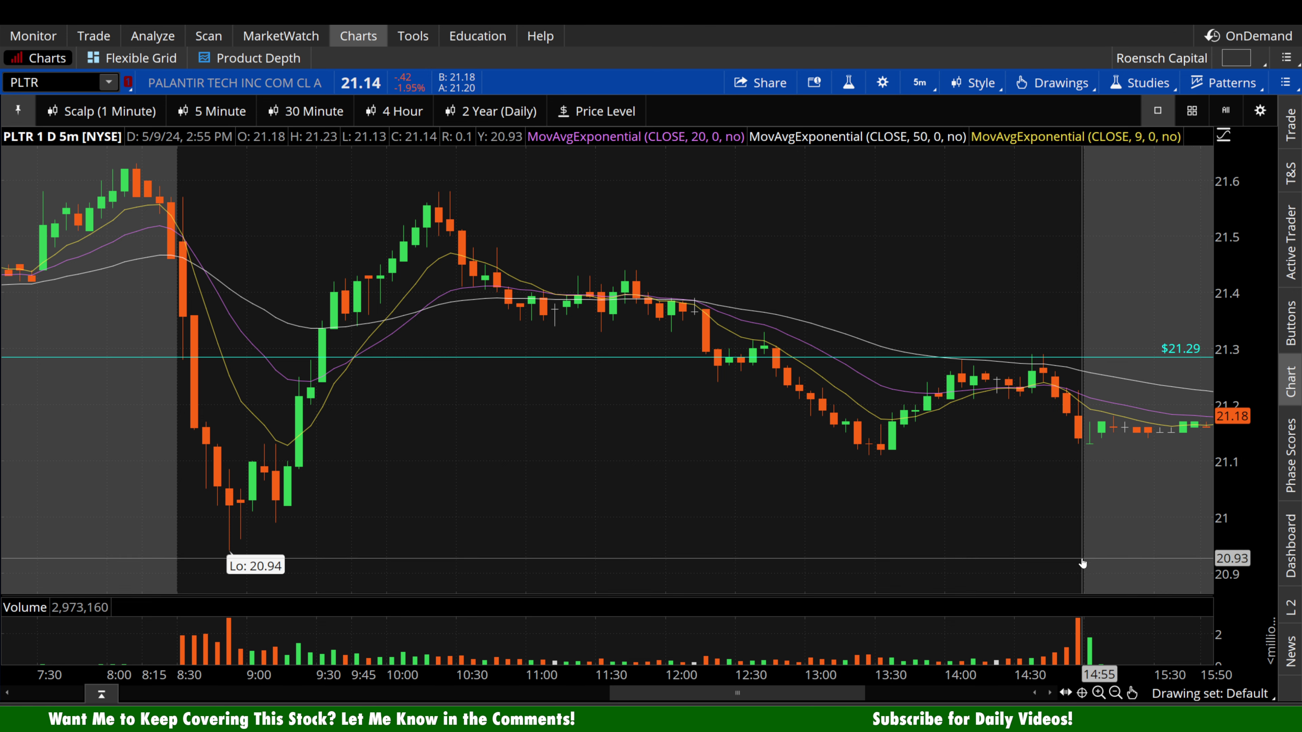
left_click_drag(1086, 596, 1055, 189)
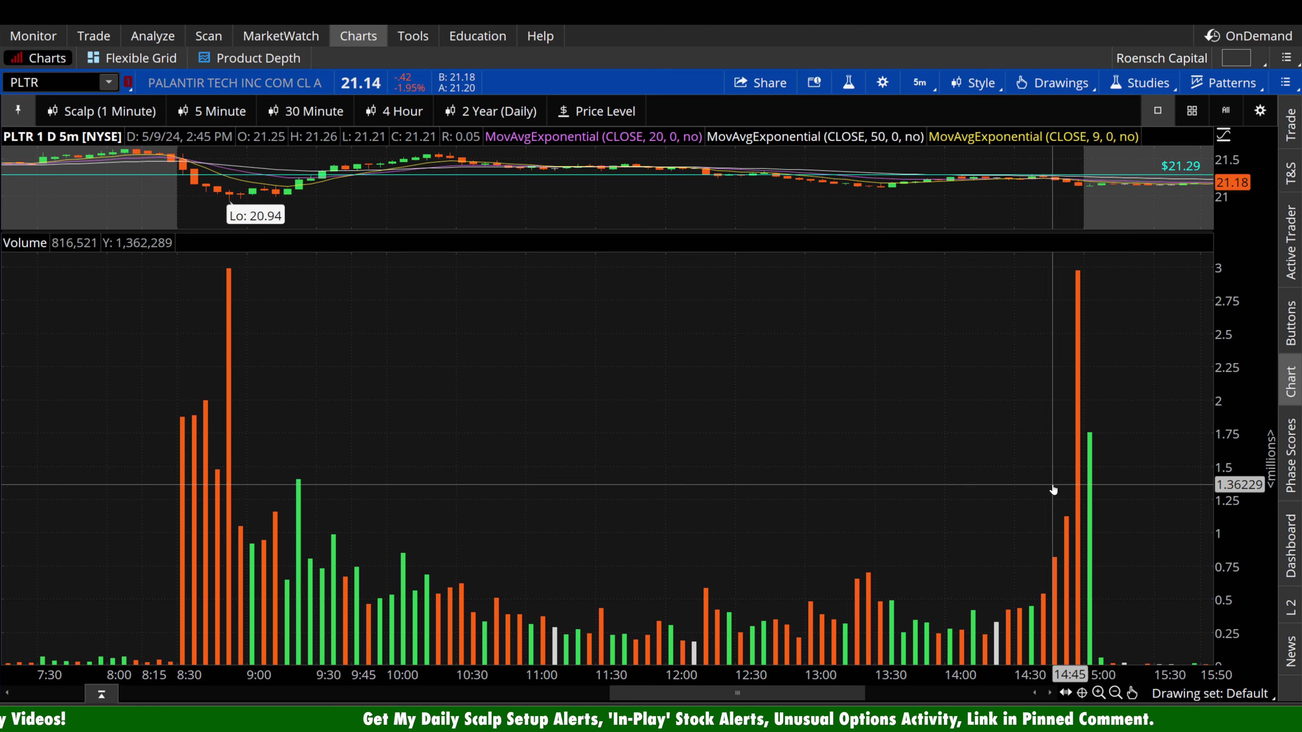
- Enlarge the price pane over the volume pane and switch to the 10-day 30-minute chart
left_click_drag(646, 230, 646, 622)
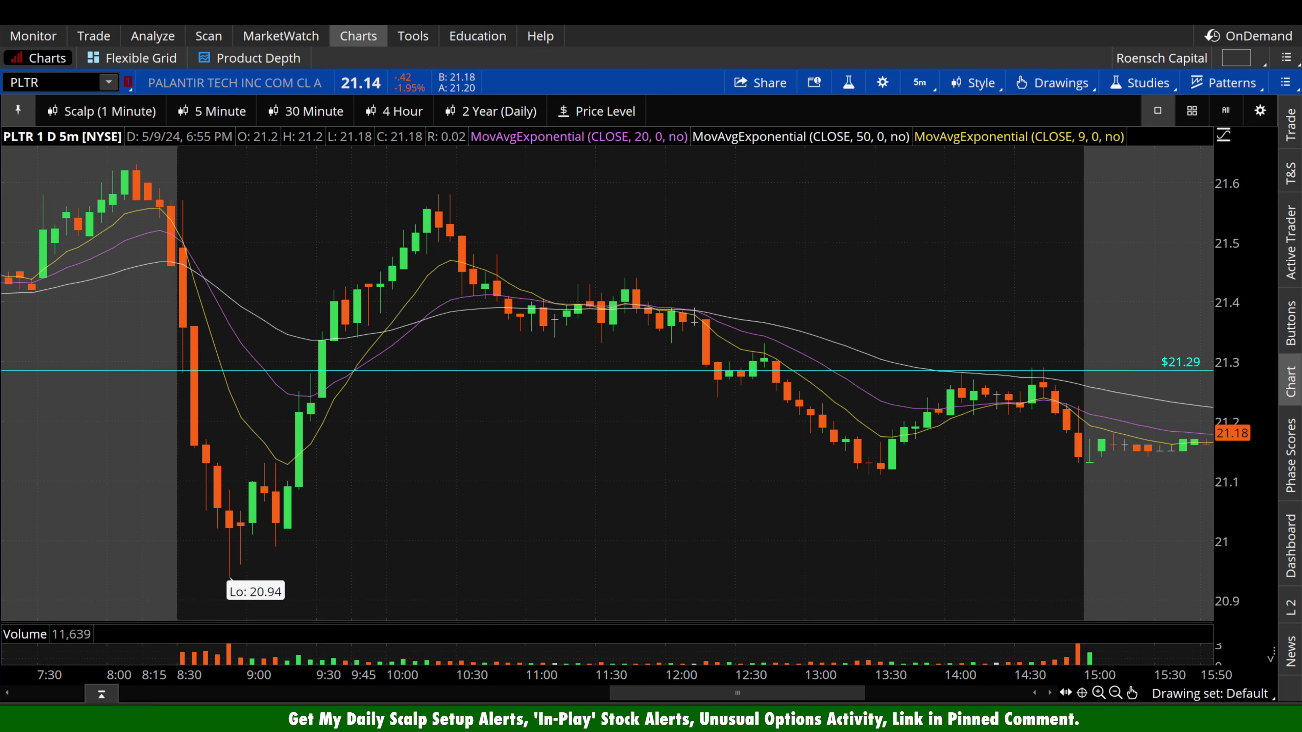
left_click(321, 120)
- Zoom into Tuesday–Thursday, shift bars left past Thursday, then switch to 30-day 4-hour candles
middle_click(1003, 290)
left_click(1023, 338)
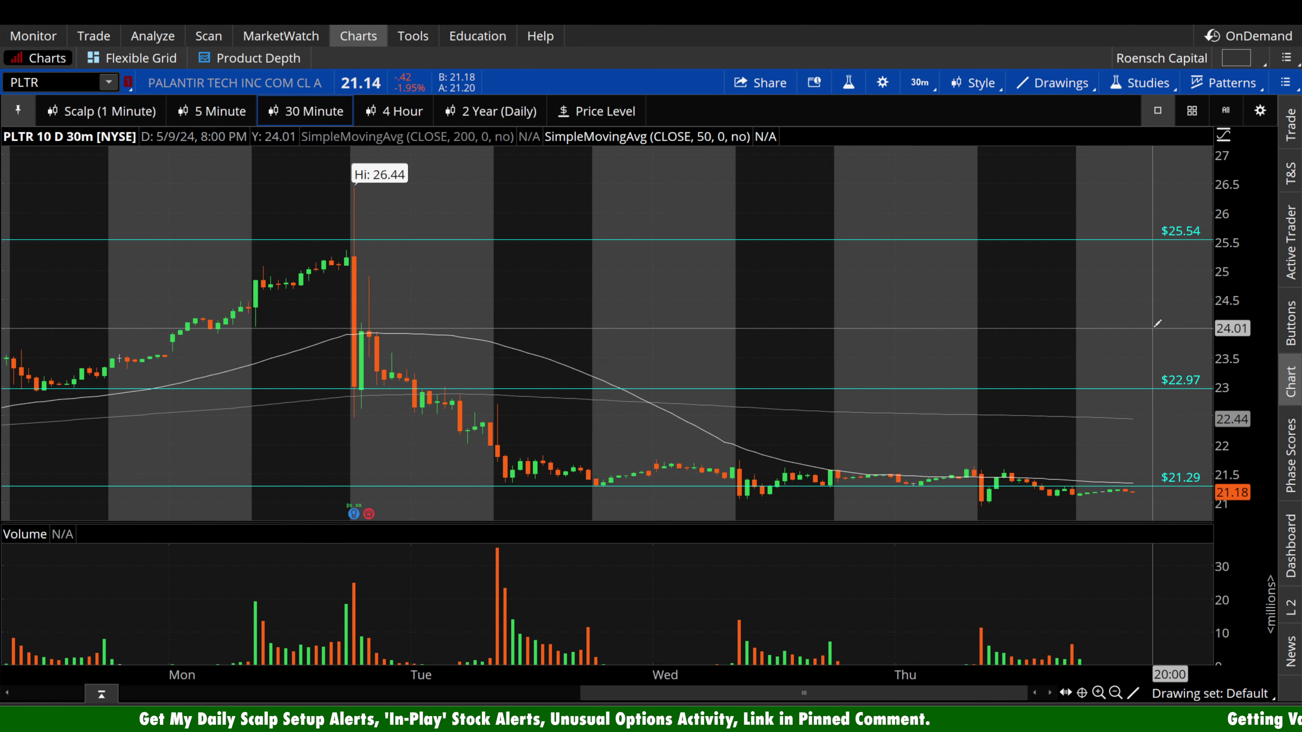
left_click_drag(1143, 317, 446, 318)
middle_click(764, 291)
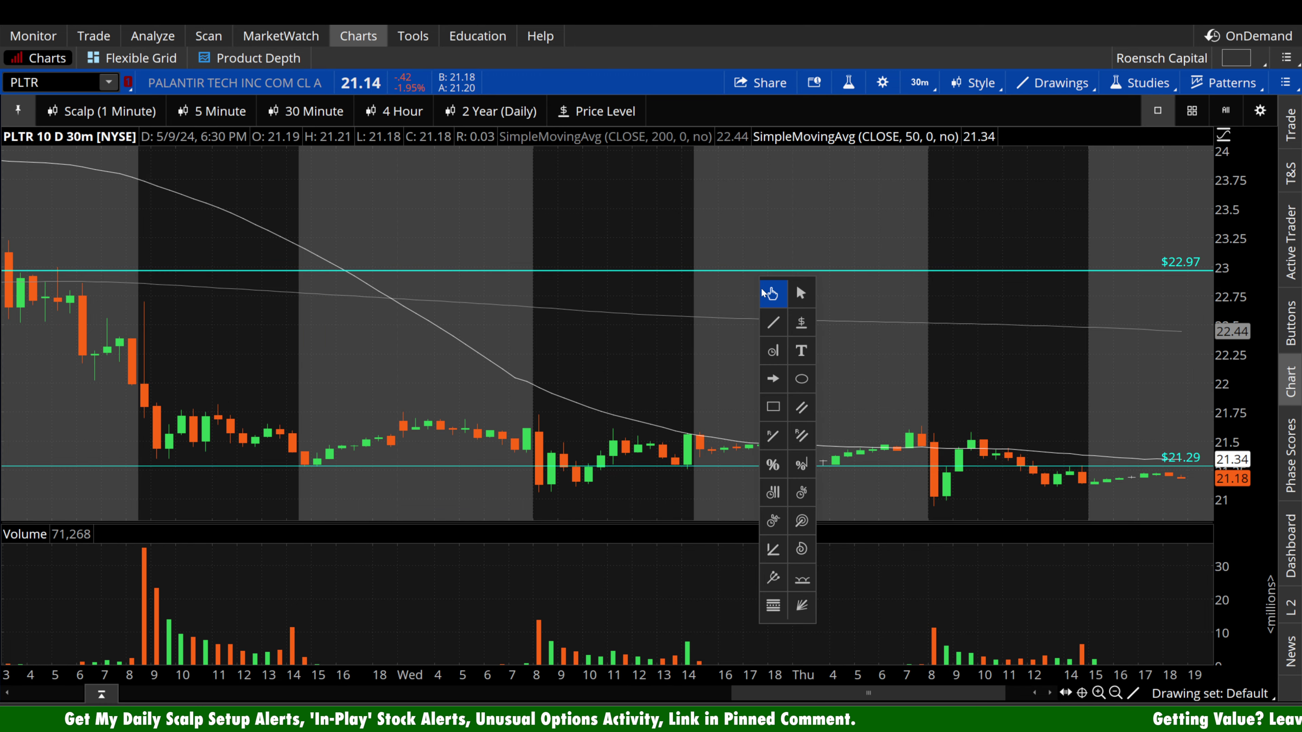
left_click(845, 291)
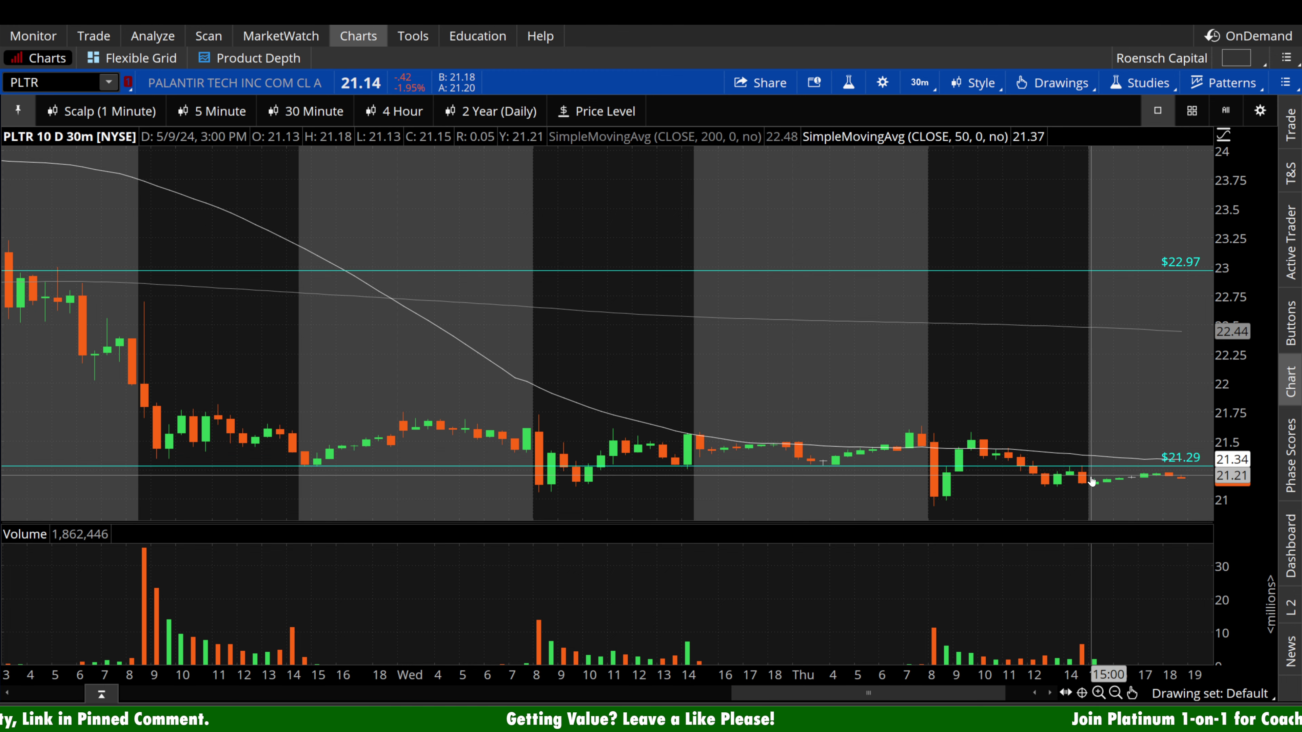
left_click_drag(1092, 482, 984, 379)
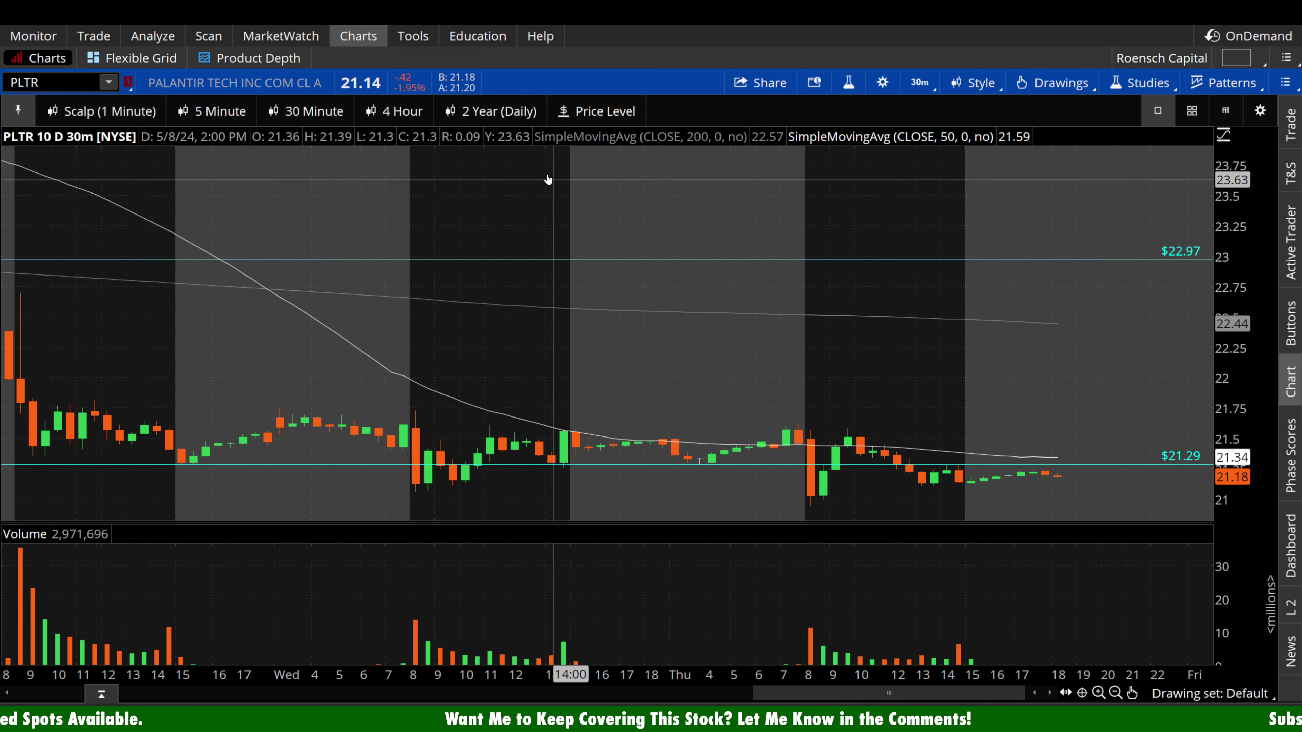
left_click(394, 111)
- Zoom the 4-hour chart into late April–May 10, then start and cancel a trendline
mouse_move(1164, 430)
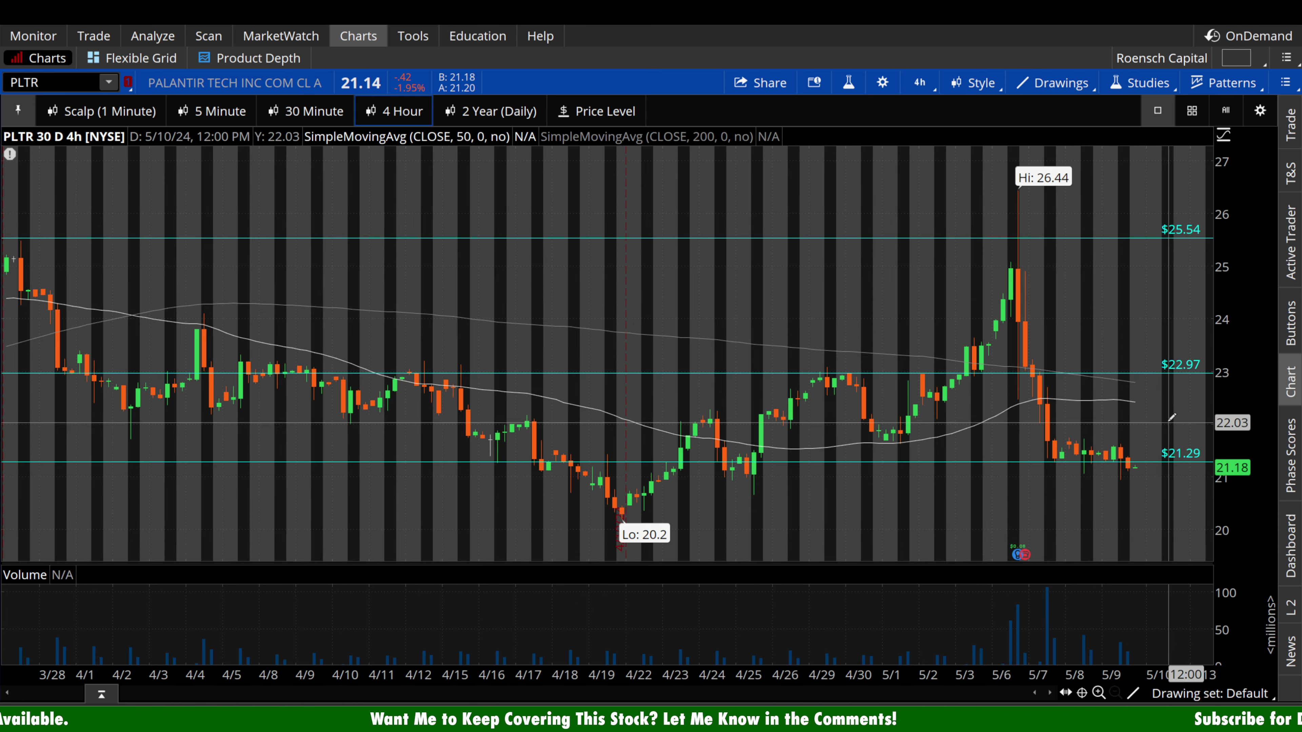
left_click_drag(1135, 405, 623, 400)
mouse_move(962, 396)
left_mouse_down()
mouse_move(1061, 305)
mouse_move(1083, 436)
left_mouse_up()
left_click(1104, 426)
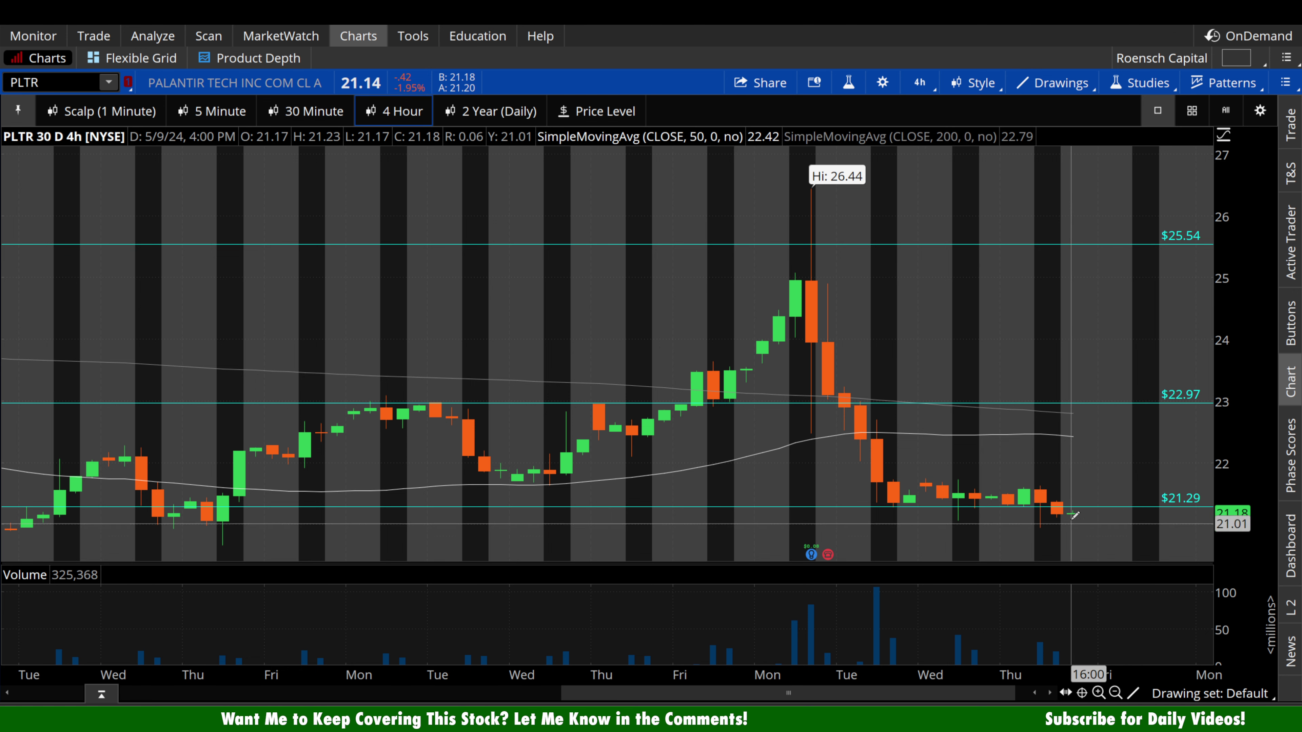
left_click(1073, 513)
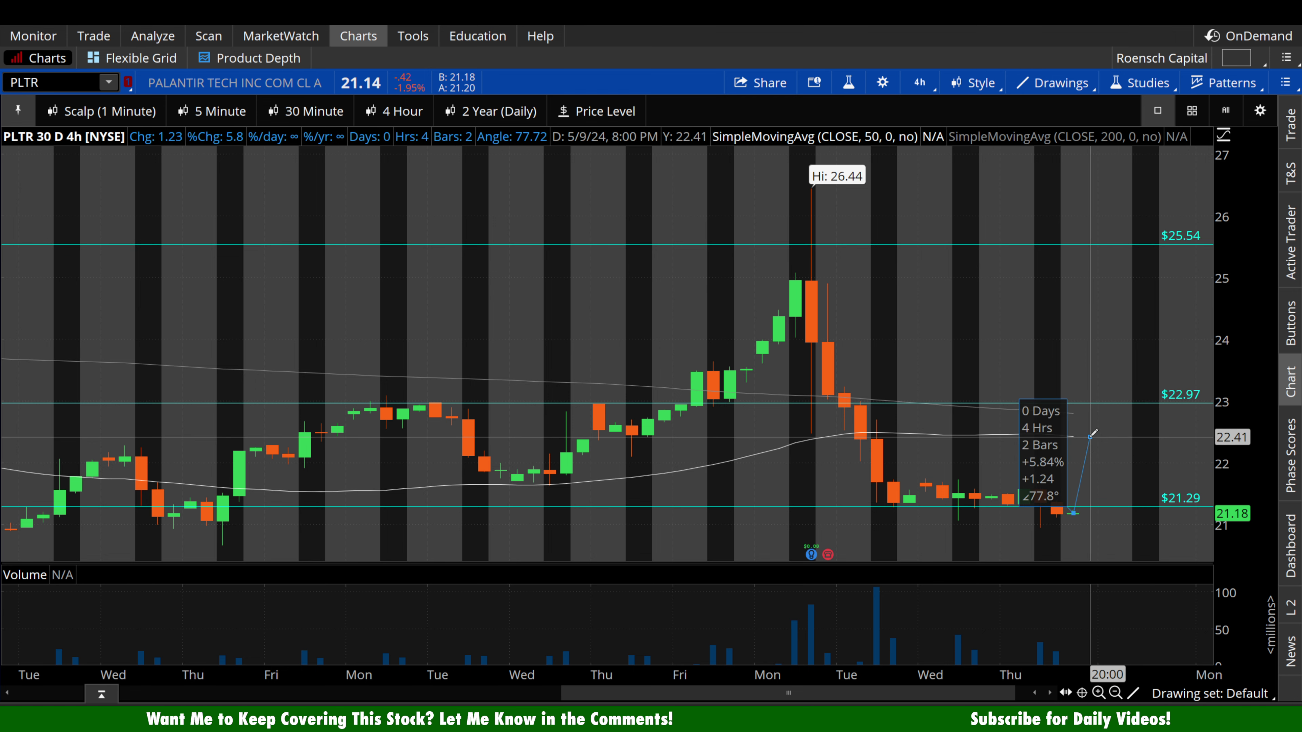
middle_click(1122, 400)
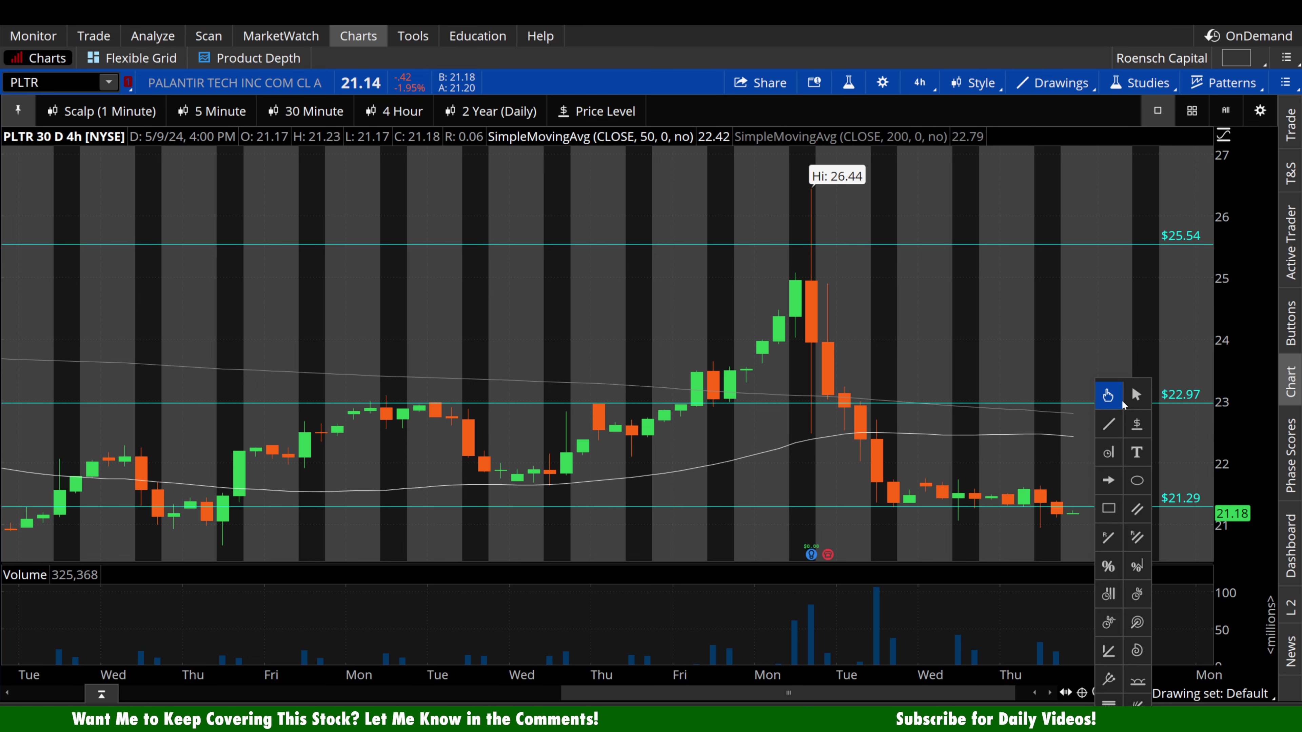
left_click(1120, 403)
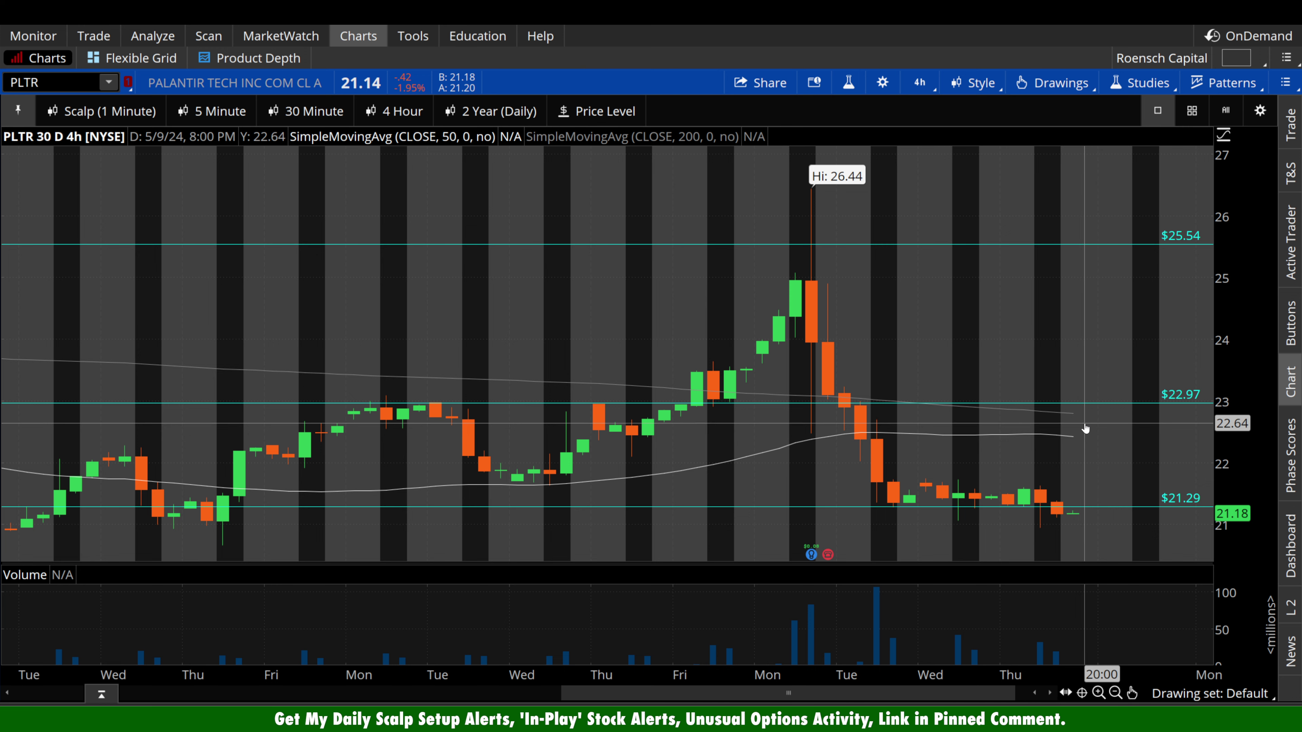
- Switch to the daily chart, zoom into February through mid-May and pan the recent candles into view
left_click(499, 112)
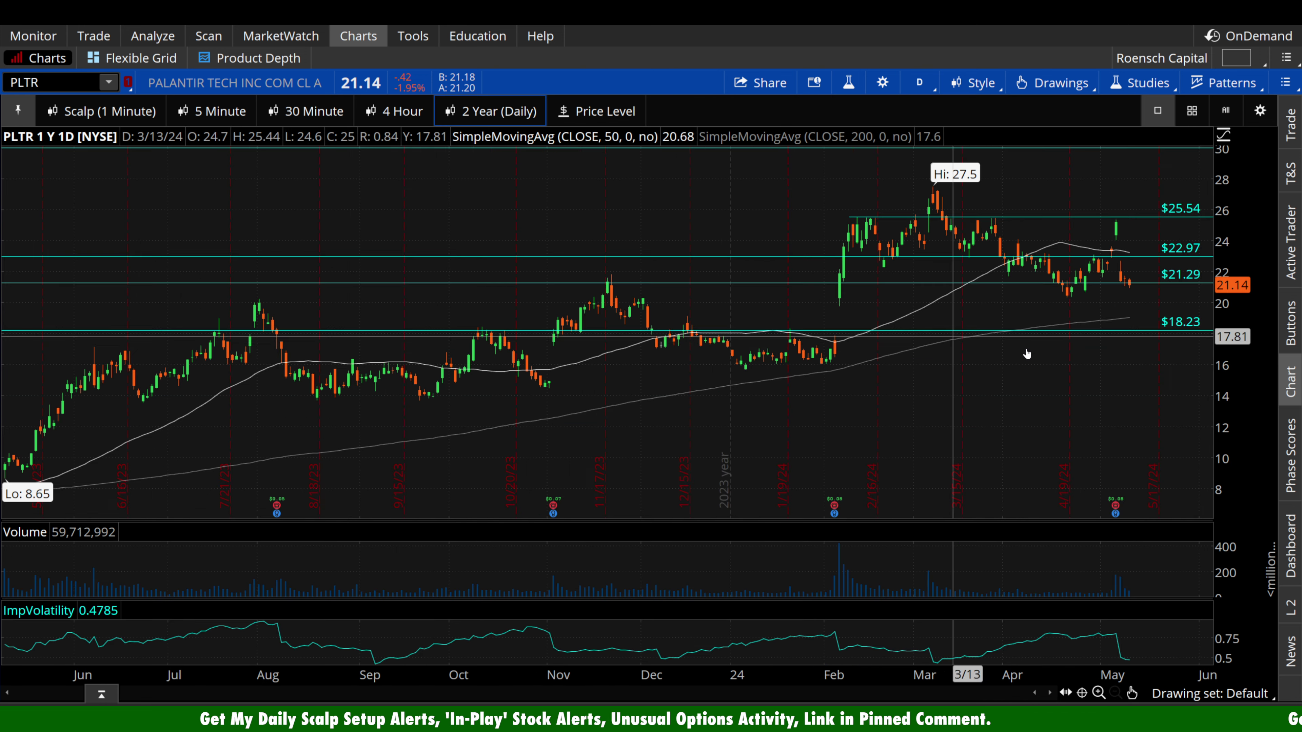
right_click(1074, 305)
left_click(1092, 359)
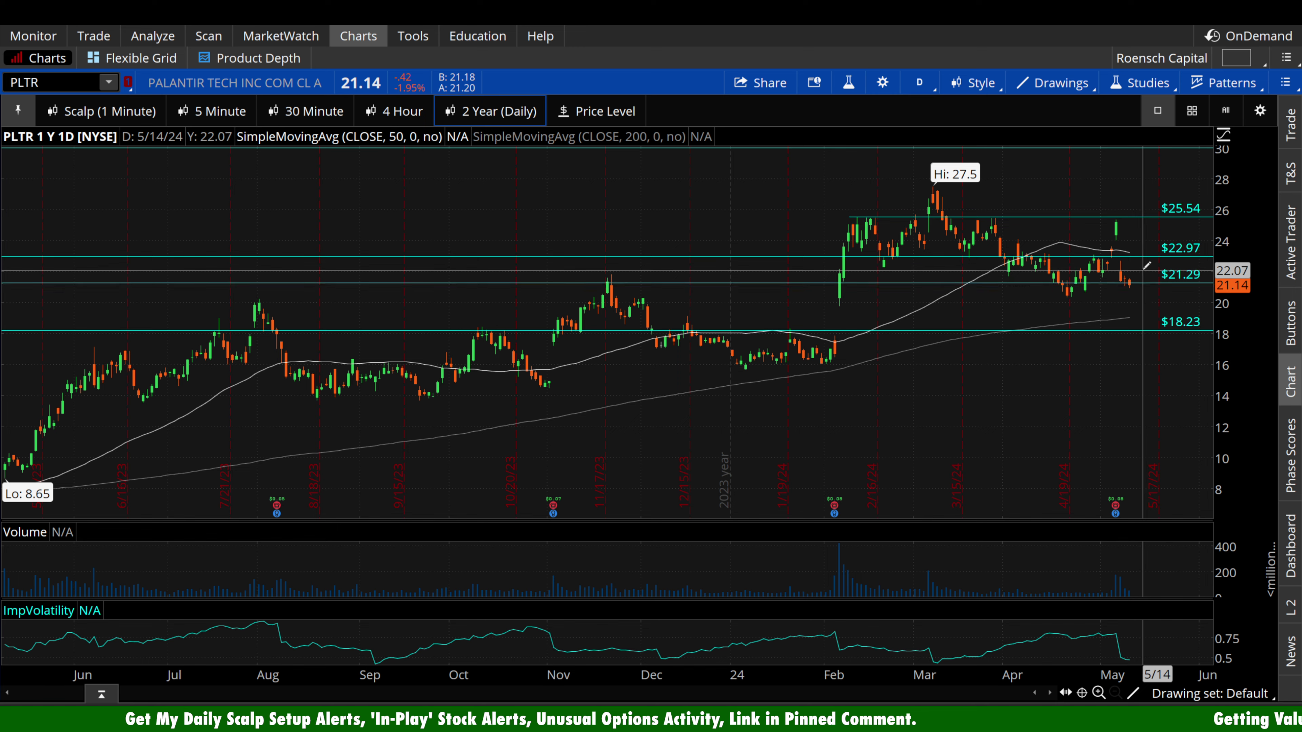
left_click_drag(1141, 256, 848, 272)
right_click(963, 354)
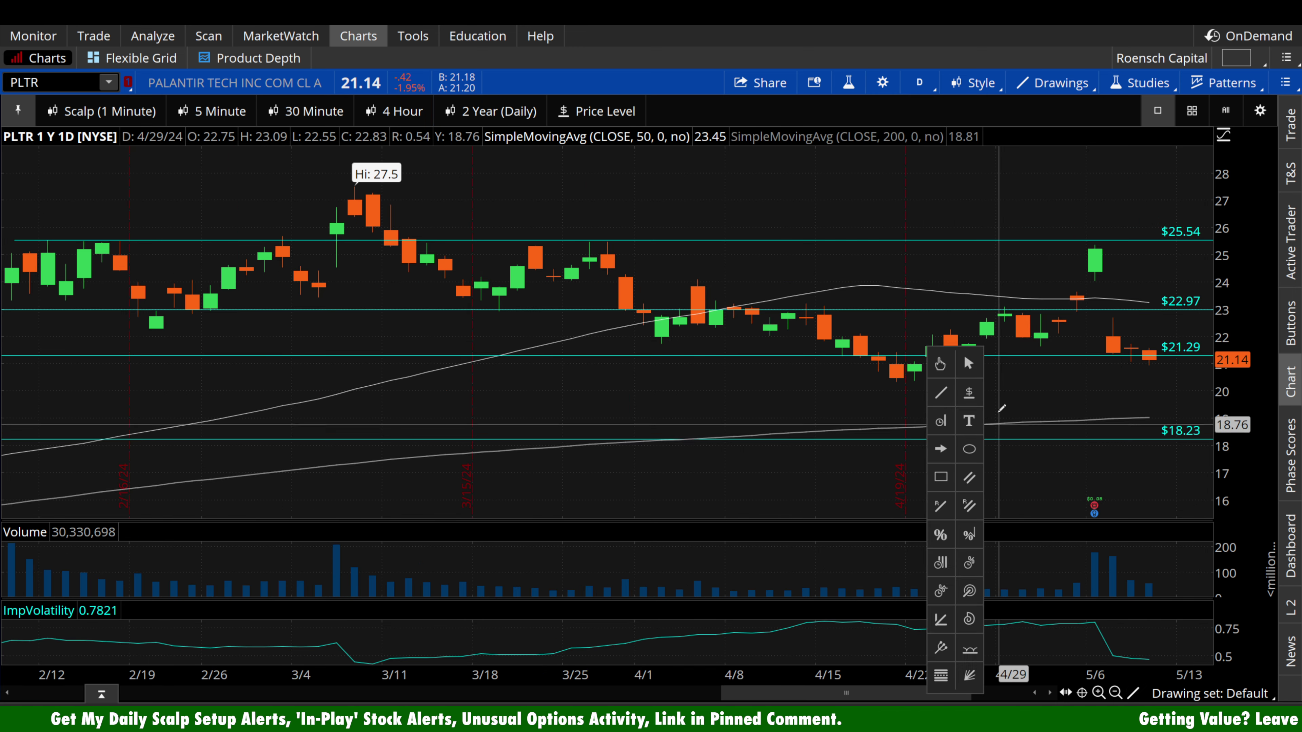
left_click(947, 398)
left_click_drag(1024, 404, 1145, 304)
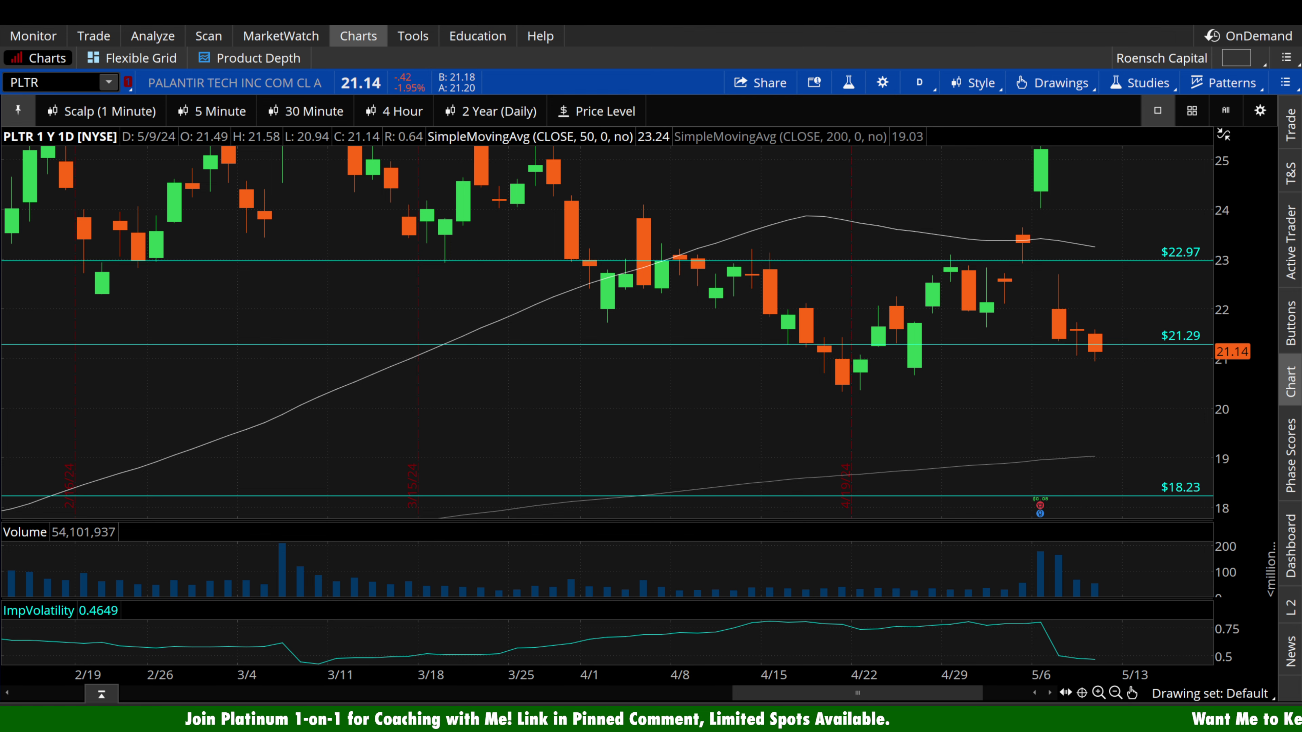
key("Escape")
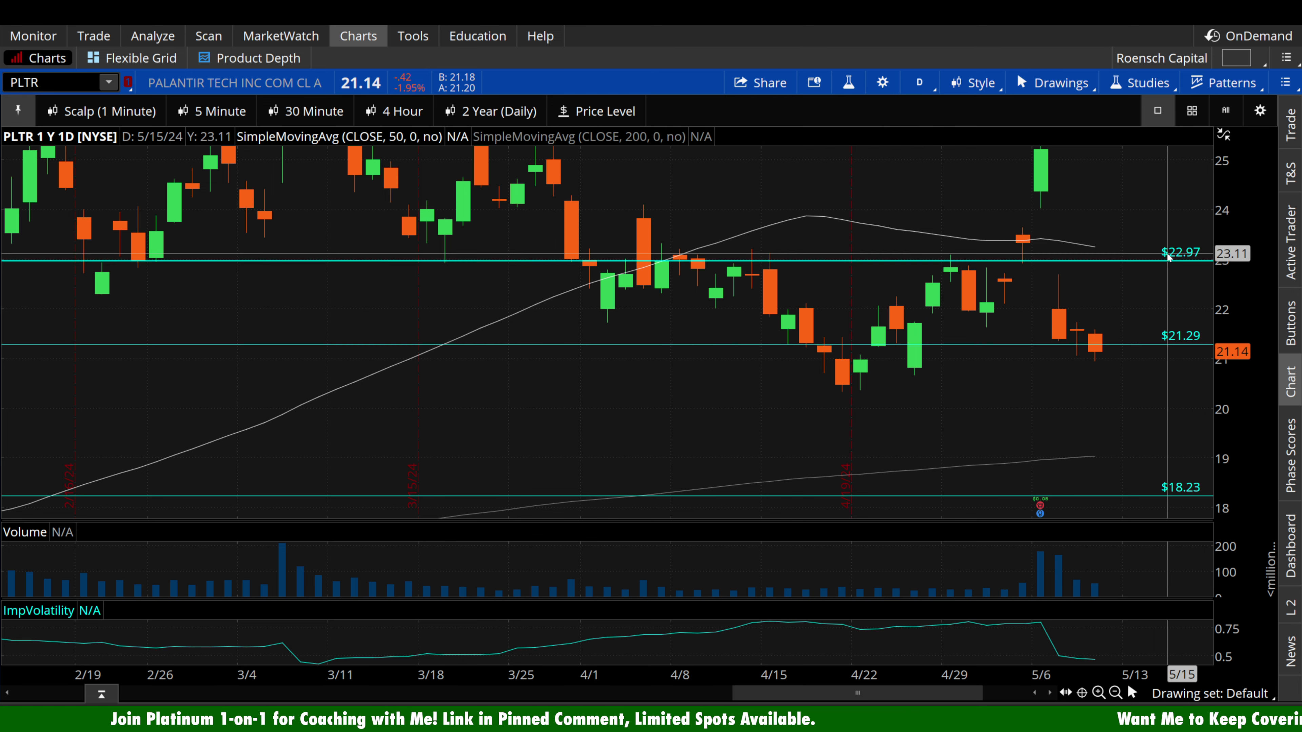
key("Escape")
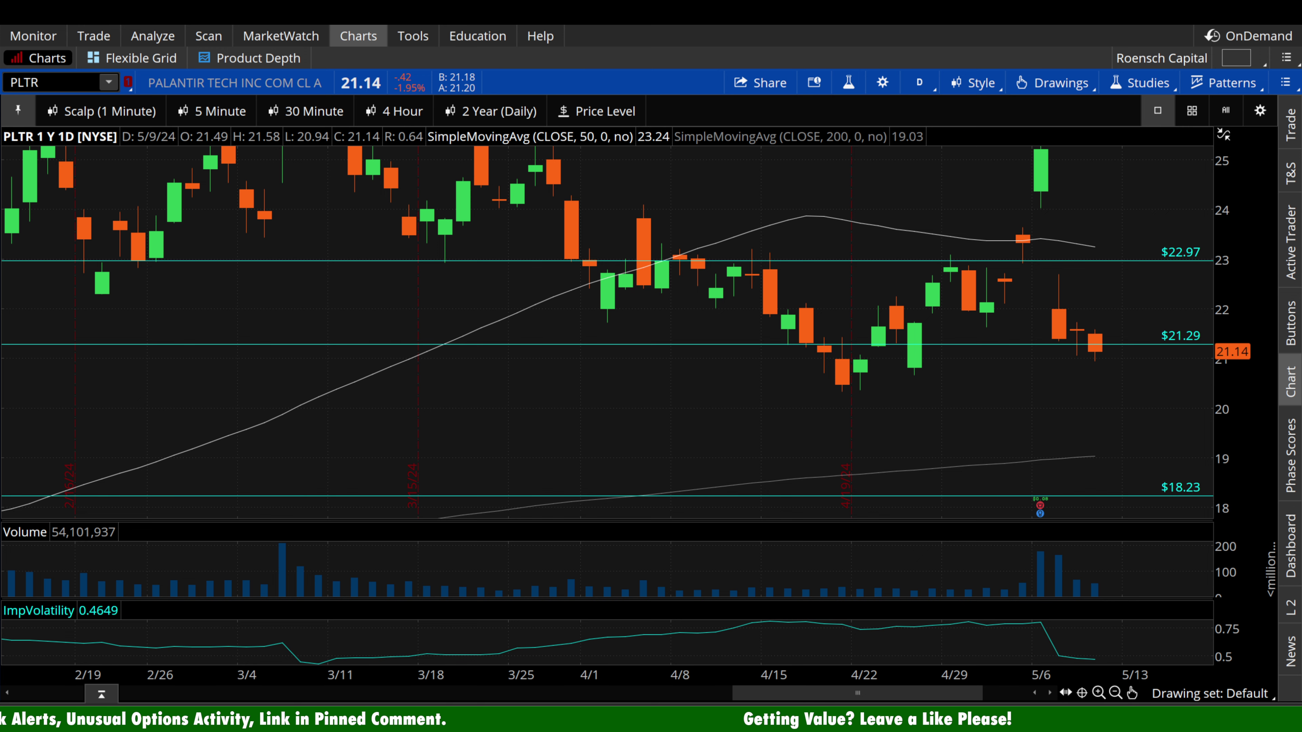
- Enlarge the ImpVolatility pane to study it, then shrink it back to a thin strip below price
left_click_drag(1040, 600, 1060, 263)
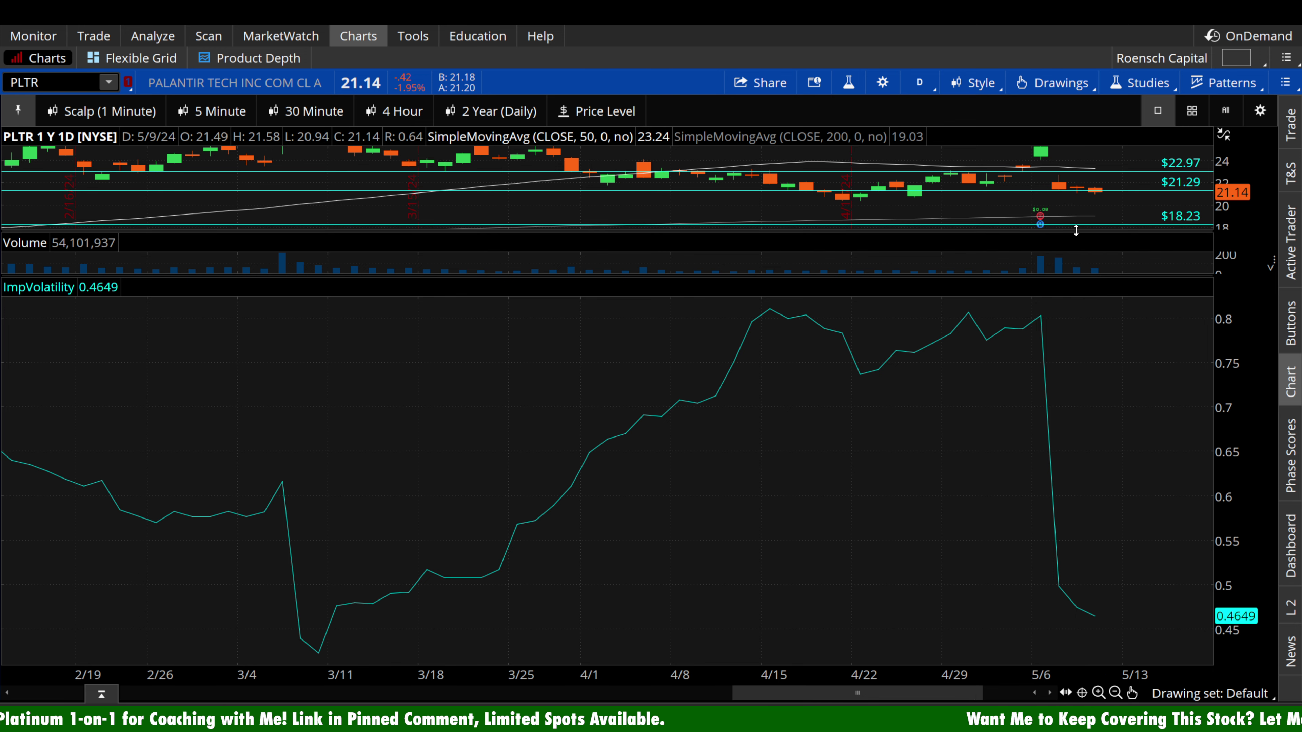
left_click_drag(1076, 231, 1075, 579)
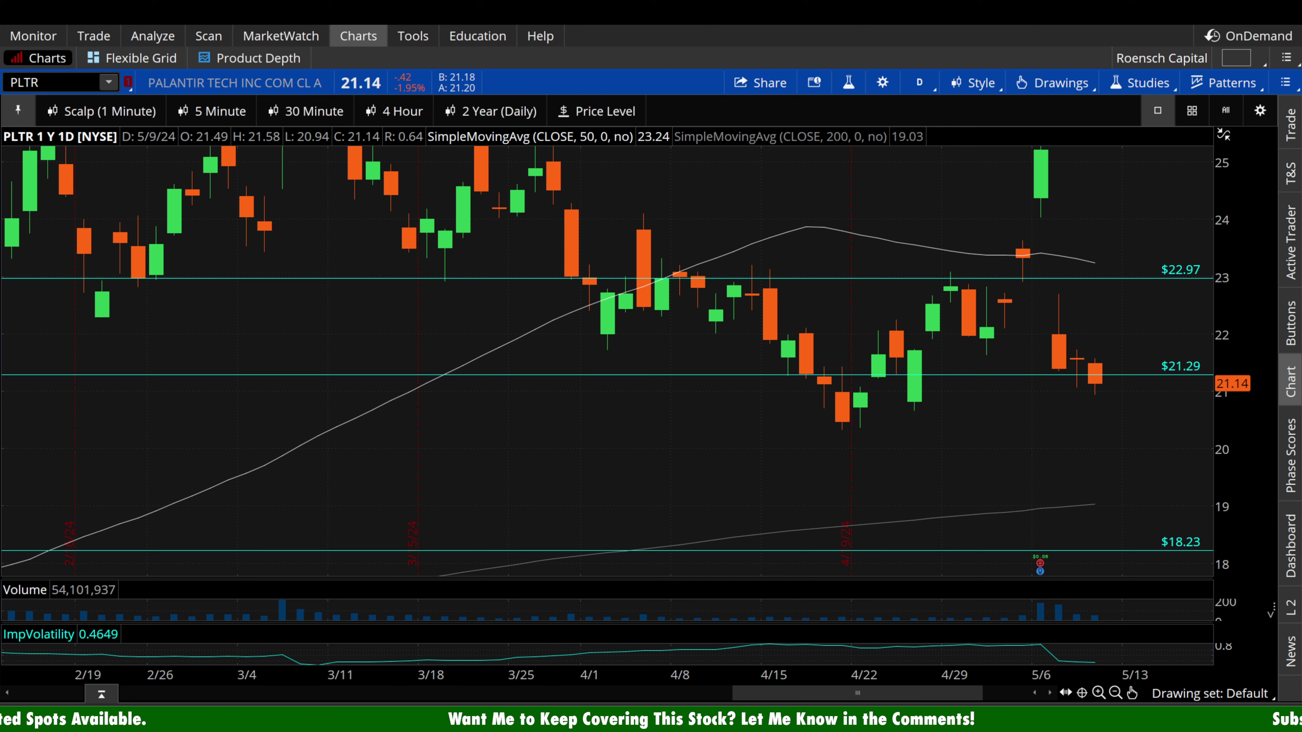
- Open the Trade page to view the PLTR option chain by expiration
left_click(94, 36)
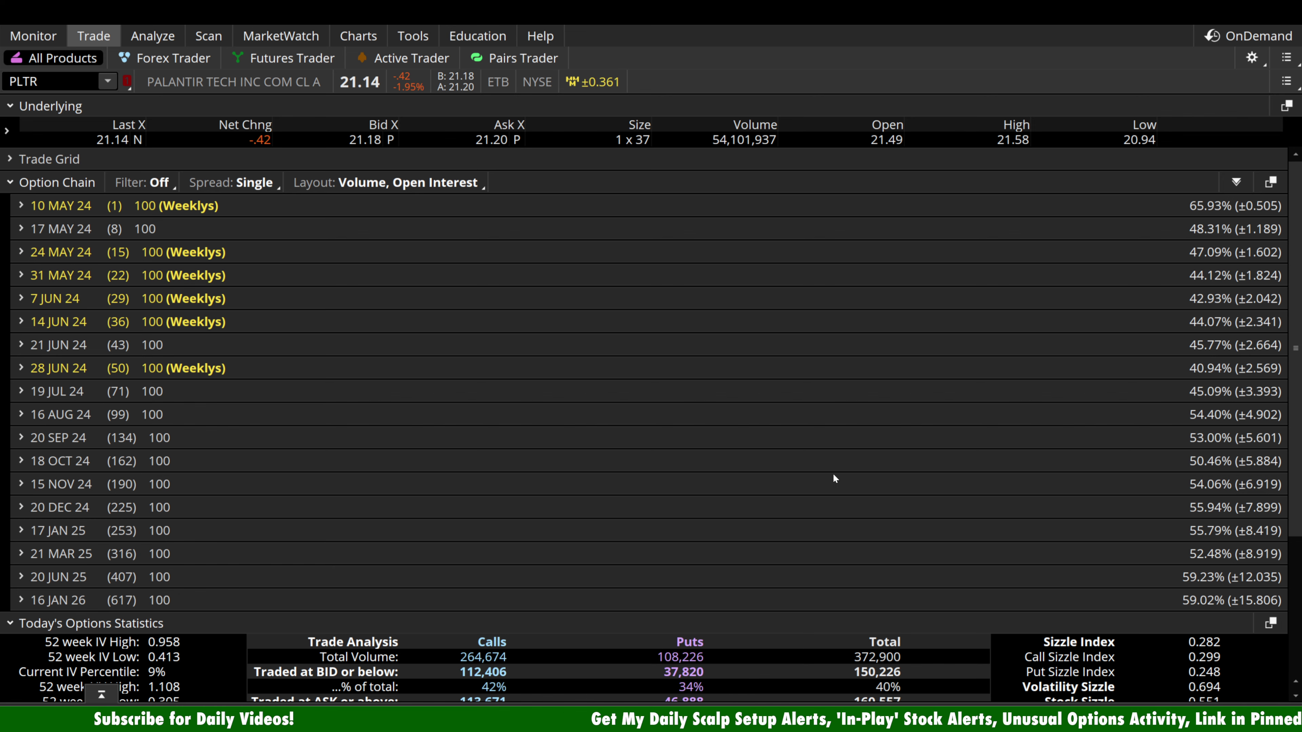
- Scroll down to reveal the full Today's Options Statistics section for PLTR
scroll(833, 473, "down", 5)
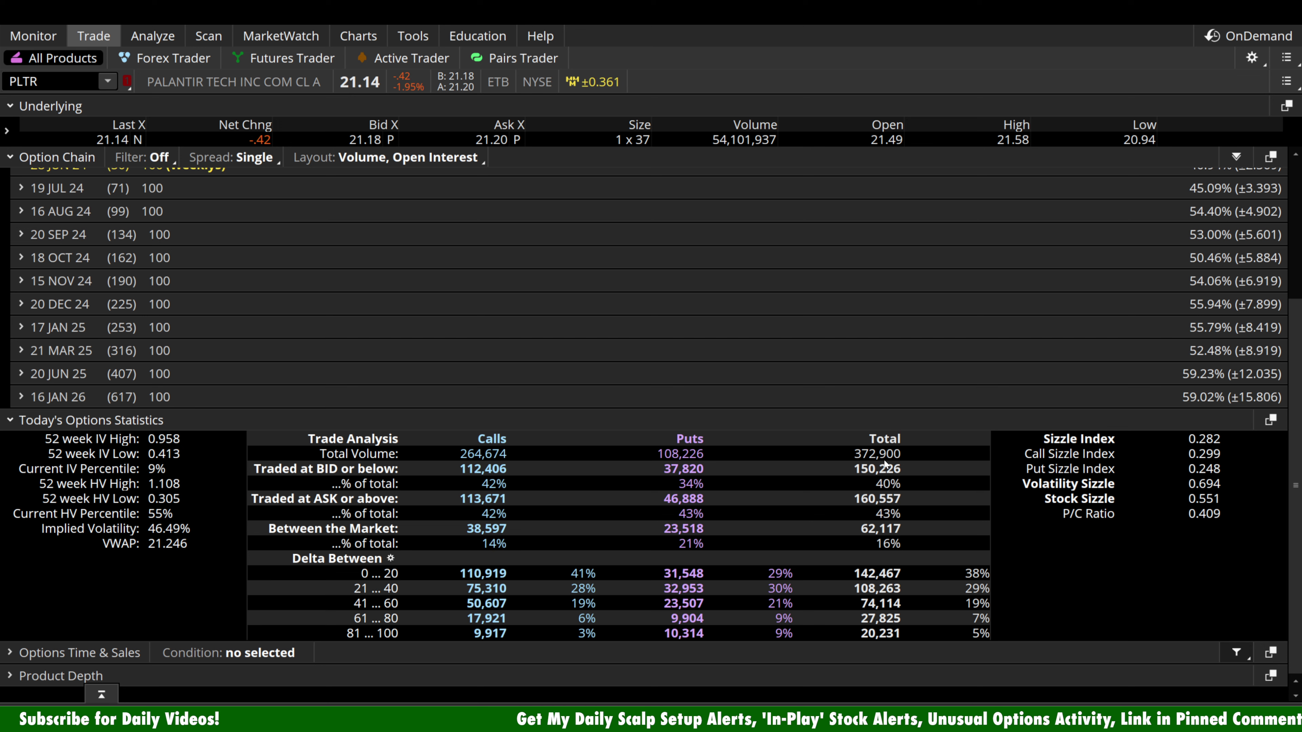